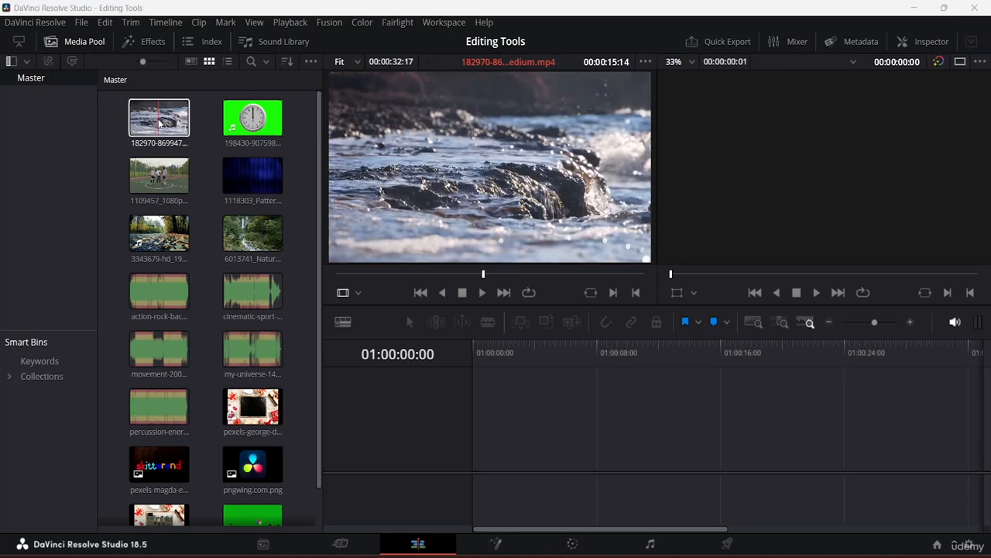
pyautogui.click(151, 120)
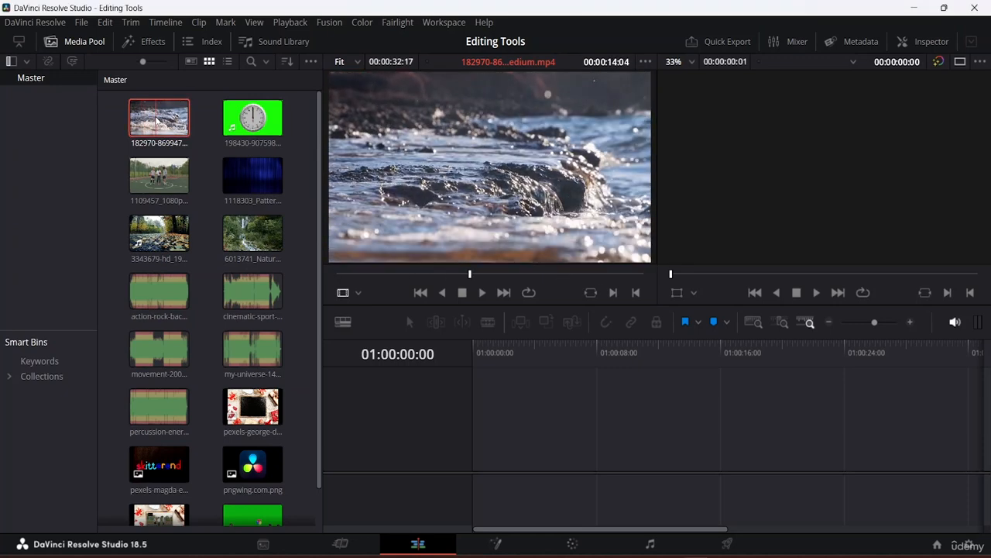
pyautogui.moveTo(157, 122); pyautogui.dragTo(484, 445)
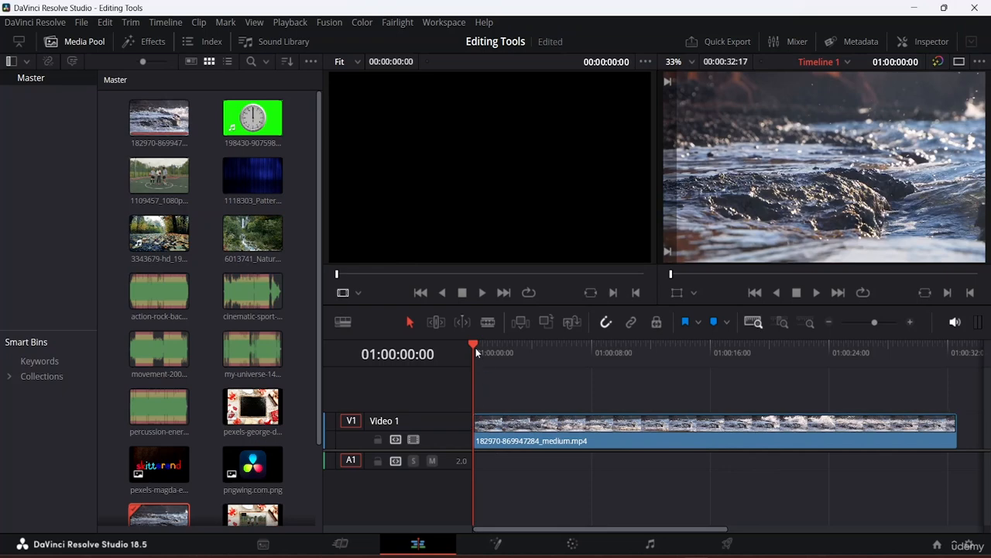
pyautogui.moveTo(475, 348); pyautogui.dragTo(536, 354)
pyautogui.click(658, 430)
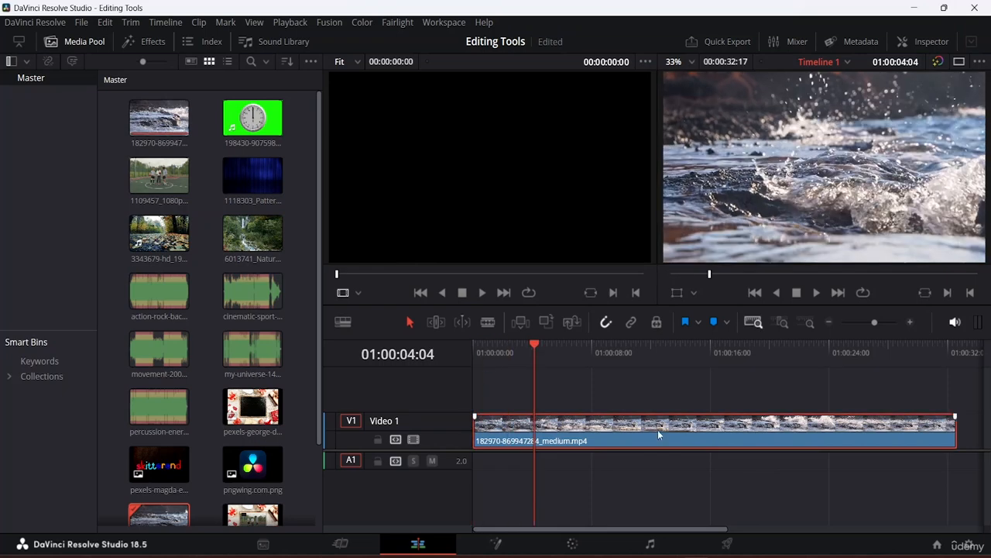
pyautogui.click(453, 293)
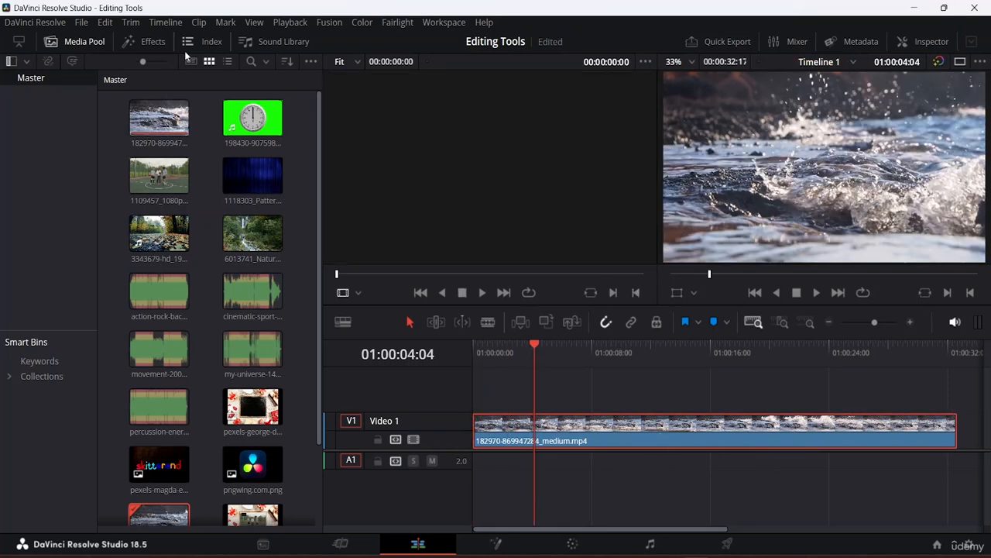
# Step: Preview the single-viewer layout with the media pool hidden and shown, and return to dual viewers with the media pool open
pyautogui.click(86, 41)
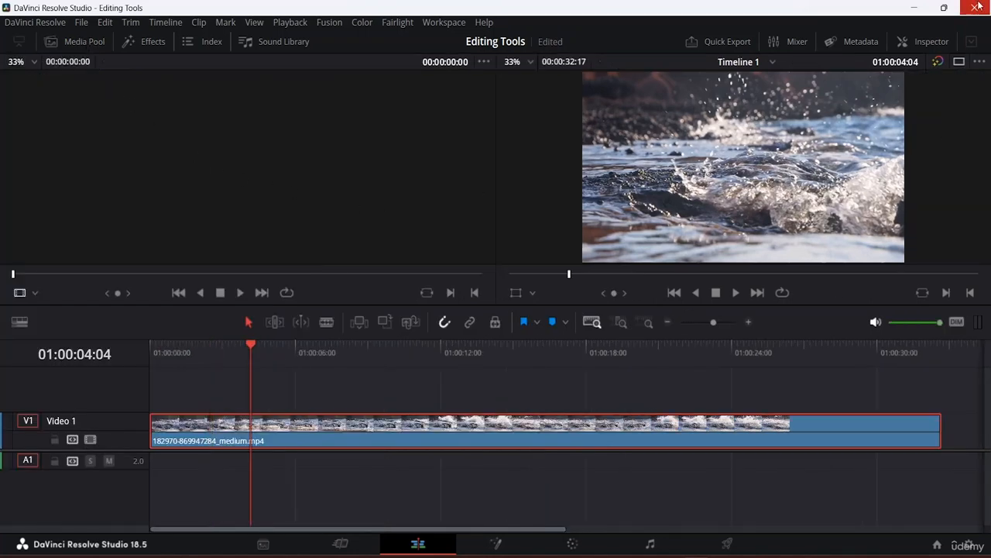
pyautogui.click(960, 62)
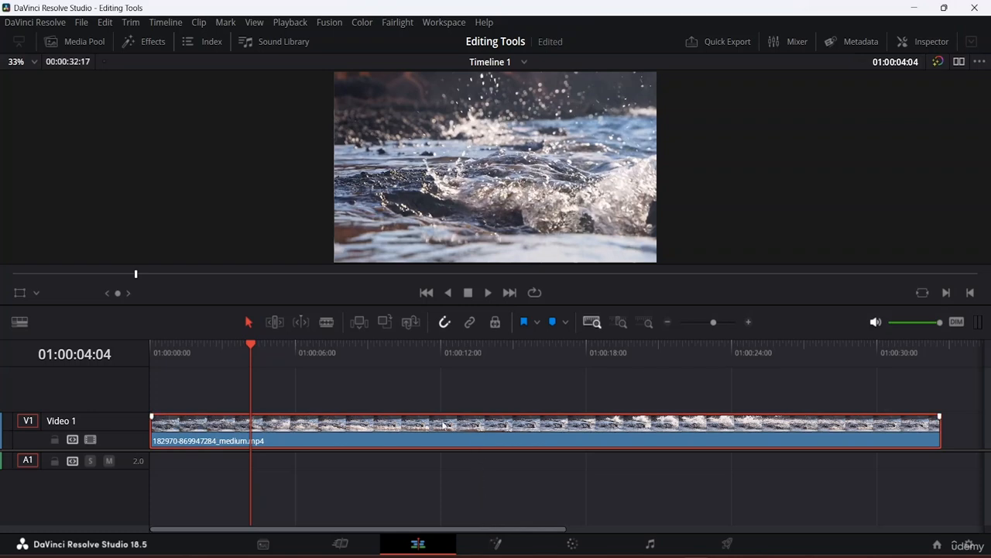
pyautogui.click(63, 41)
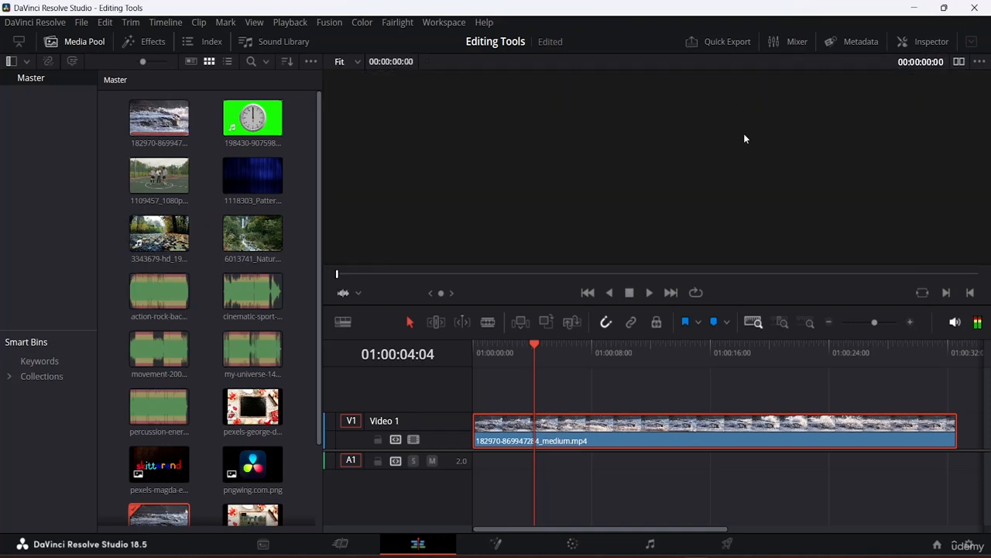
pyautogui.click(358, 292)
pyautogui.click(372, 316)
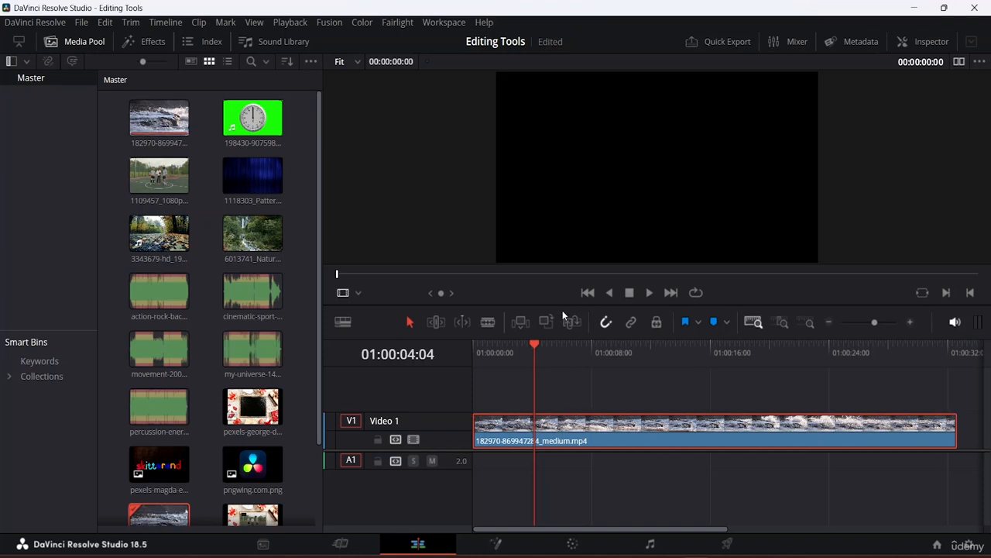
pyautogui.click(960, 61)
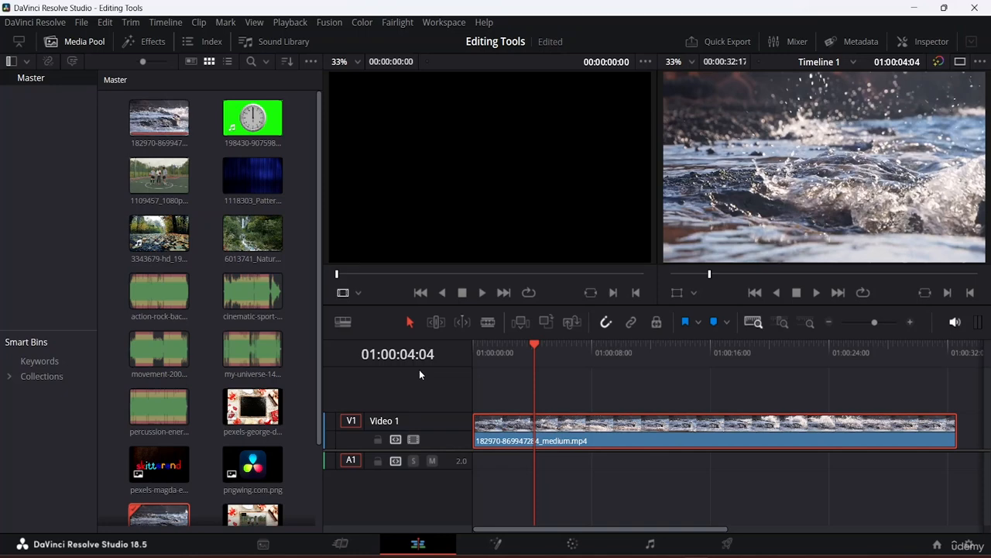
# Step: Add the 1109457_1080p basketball clip on a new Video 2 track, starting at the playhead at 01:00:04:04
pyautogui.moveTo(597, 436)
pyautogui.mouseDown()
pyautogui.moveTo(659, 434)
pyautogui.moveTo(613, 417)
pyautogui.moveTo(597, 435)
pyautogui.mouseUp()
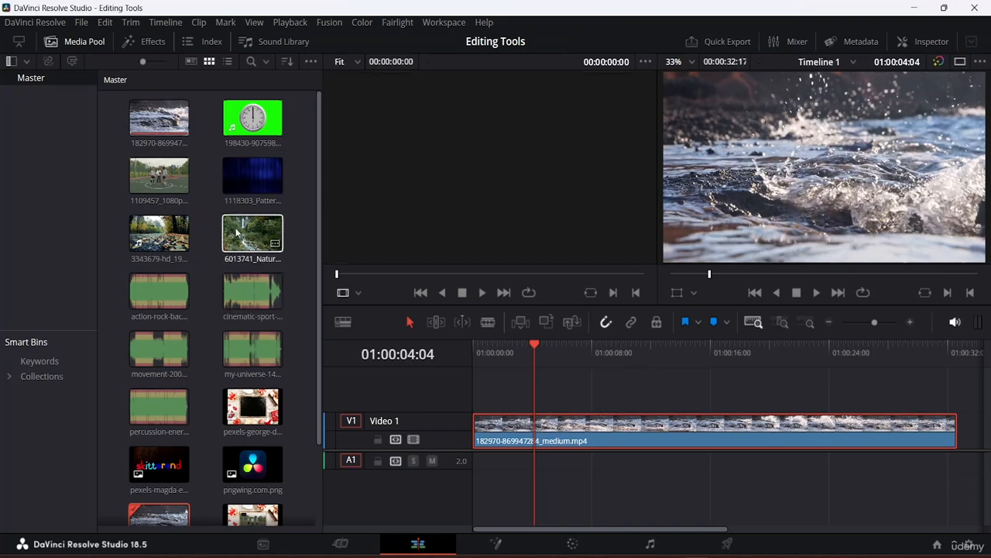
pyautogui.click(161, 175)
pyautogui.moveTo(161, 175); pyautogui.dragTo(476, 399)
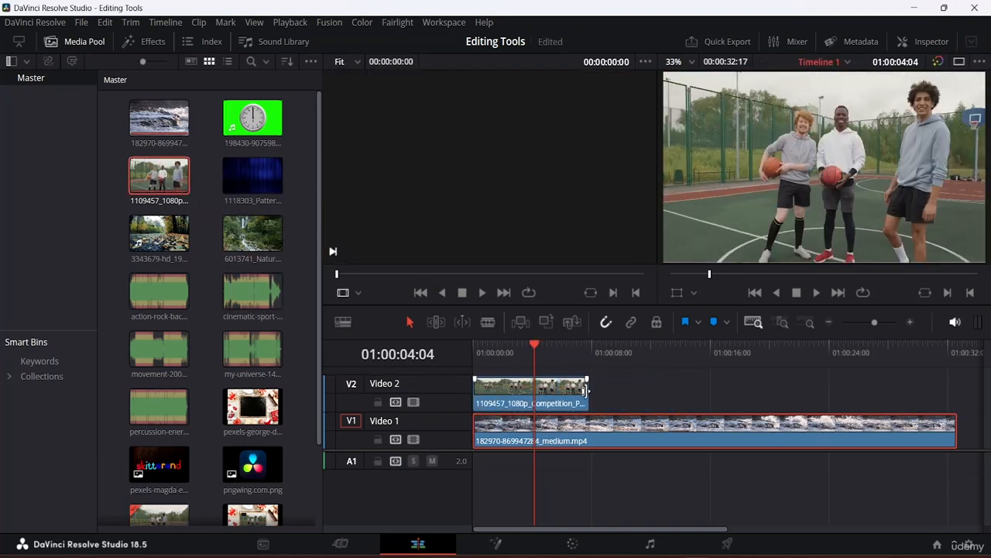
pyautogui.click(514, 394)
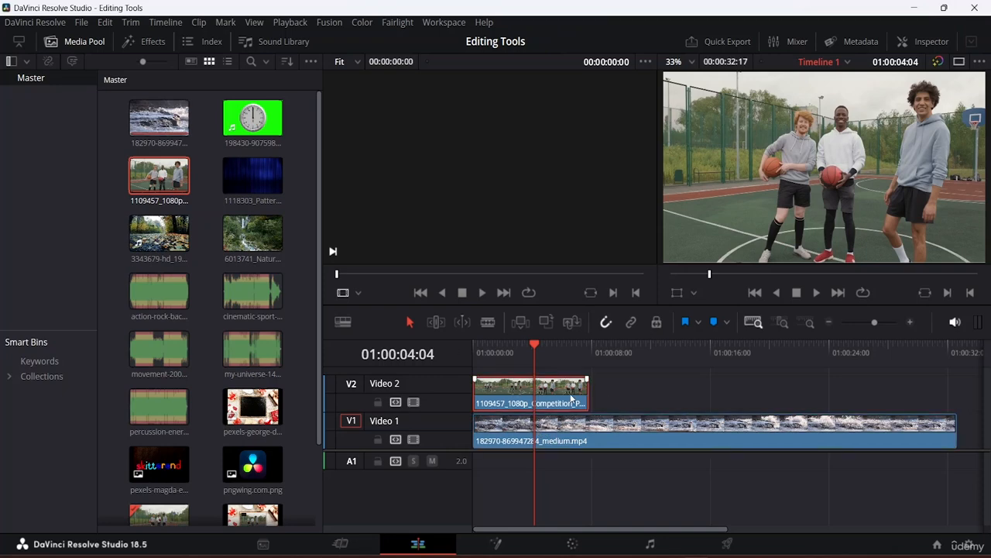
pyautogui.moveTo(571, 397); pyautogui.dragTo(634, 397)
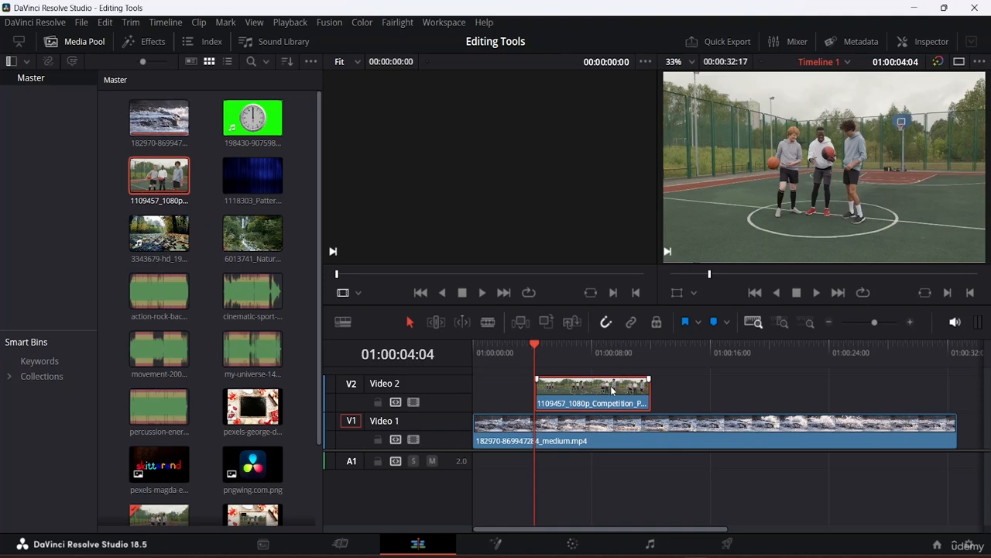
pyautogui.rightClick(613, 390)
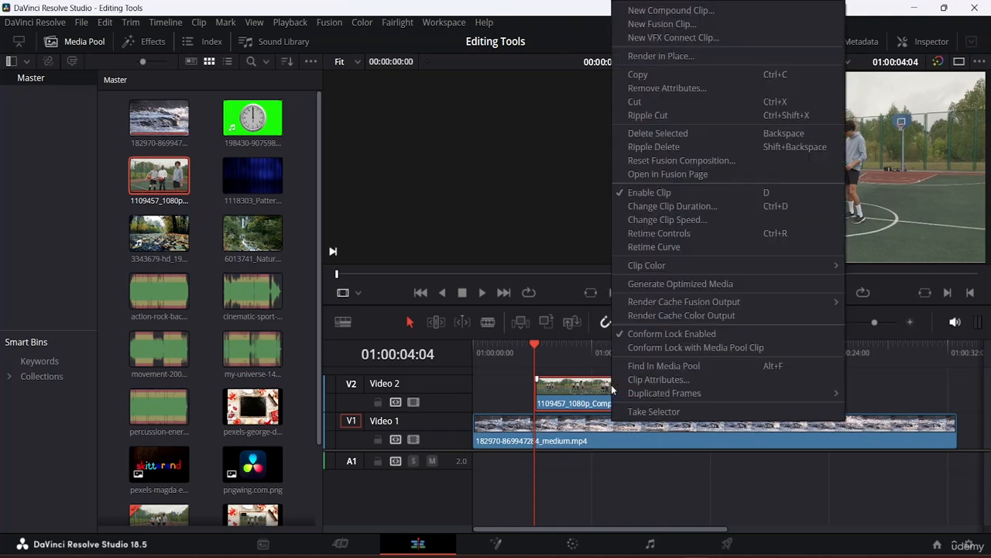
pyautogui.click(609, 400)
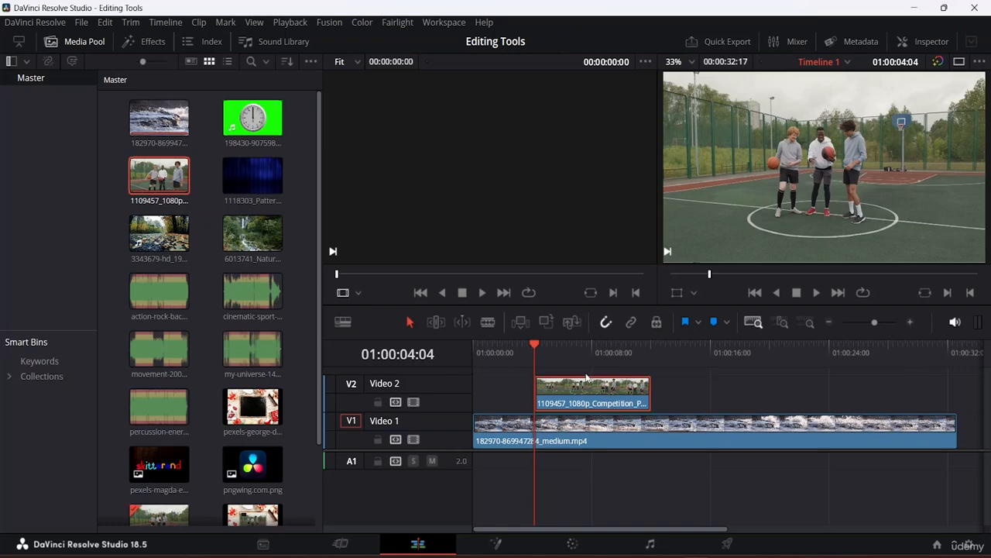
# Step: Scale the basketball clip down with the on-screen Transform controls and center it over the water footage
pyautogui.click(676, 292)
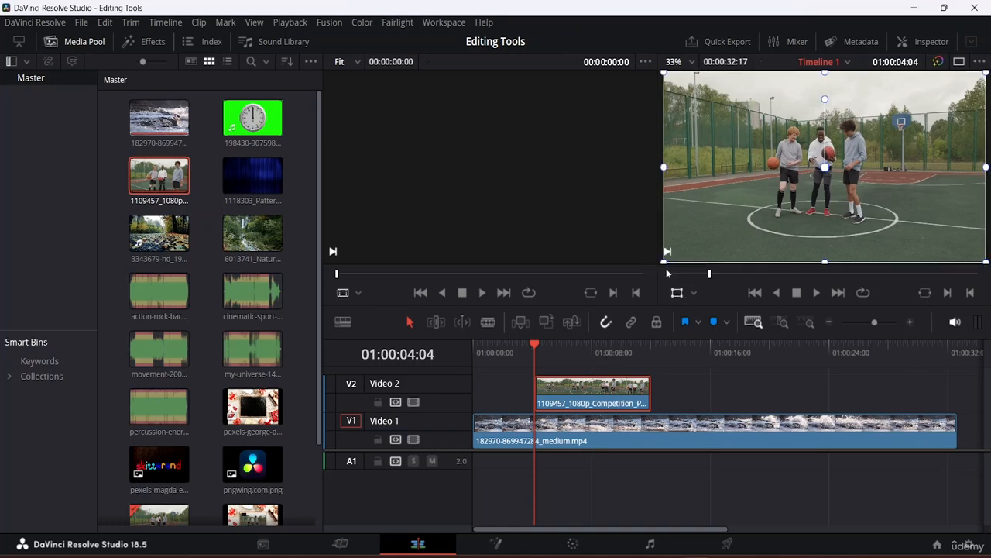
pyautogui.moveTo(666, 264); pyautogui.dragTo(732, 208)
pyautogui.moveTo(844, 141); pyautogui.dragTo(954, 80)
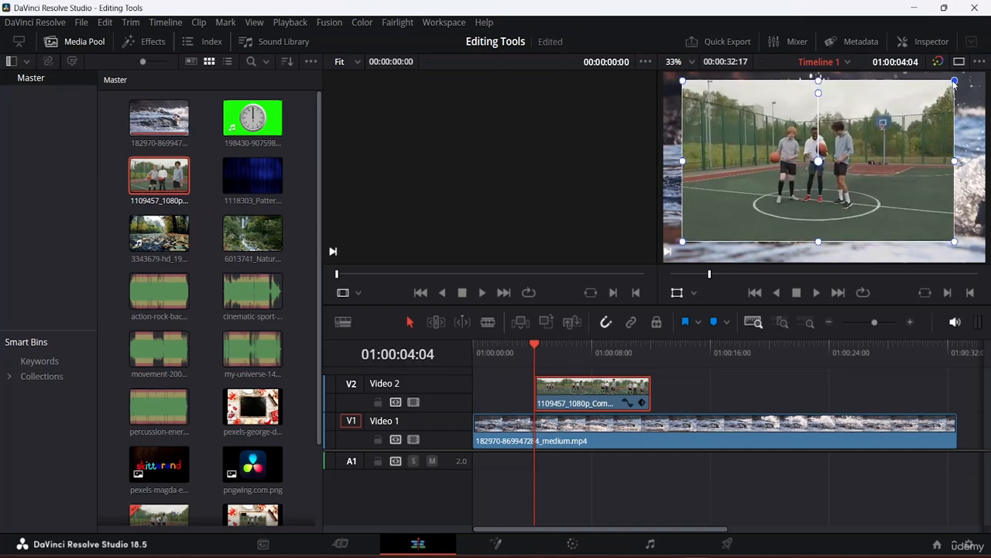
pyautogui.moveTo(829, 118); pyautogui.dragTo(835, 128)
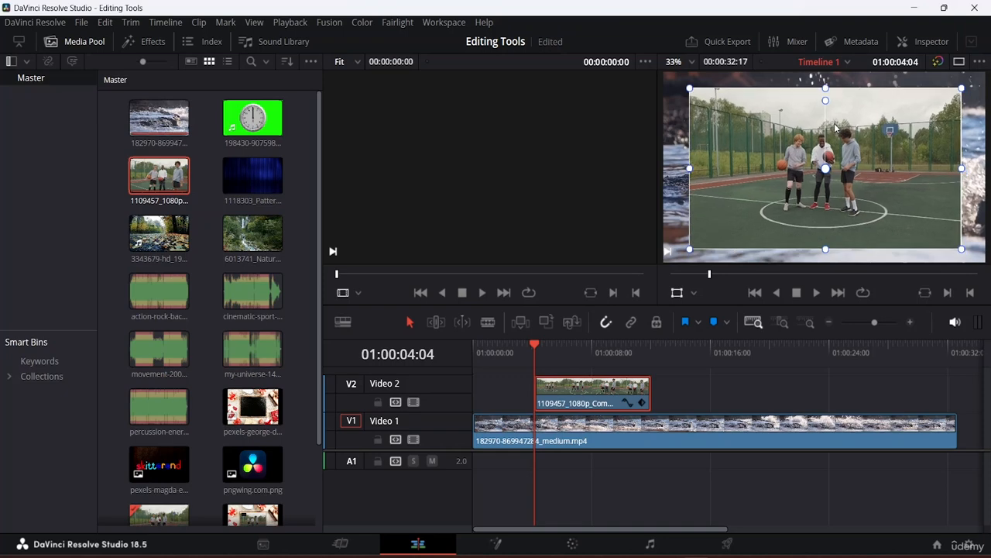
pyautogui.click(762, 396)
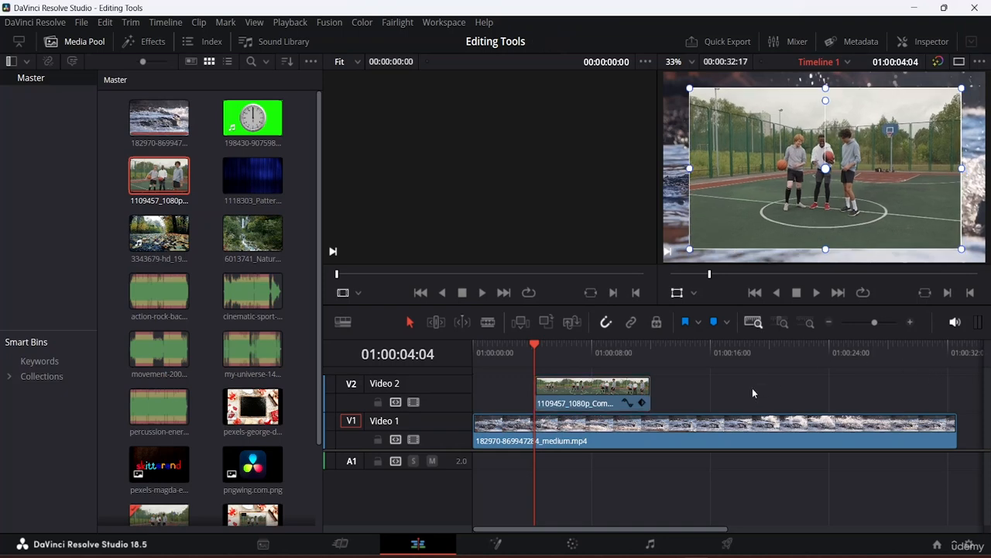
# Step: Play back the overlay from about 01:00:02:11 to just after the basketball clip begins
pyautogui.moveTo(535, 346); pyautogui.dragTo(511, 349)
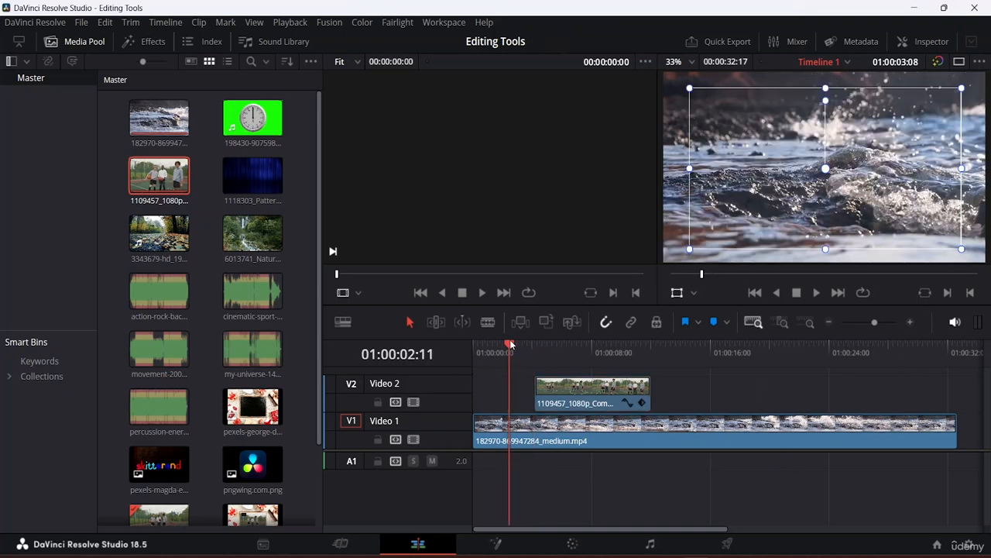
pyautogui.press('space')
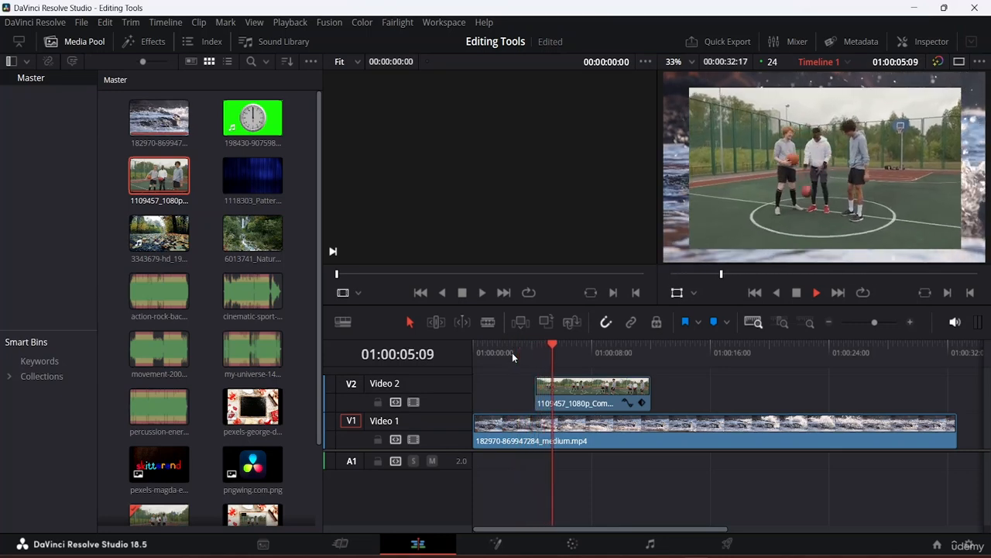
pyautogui.press('space')
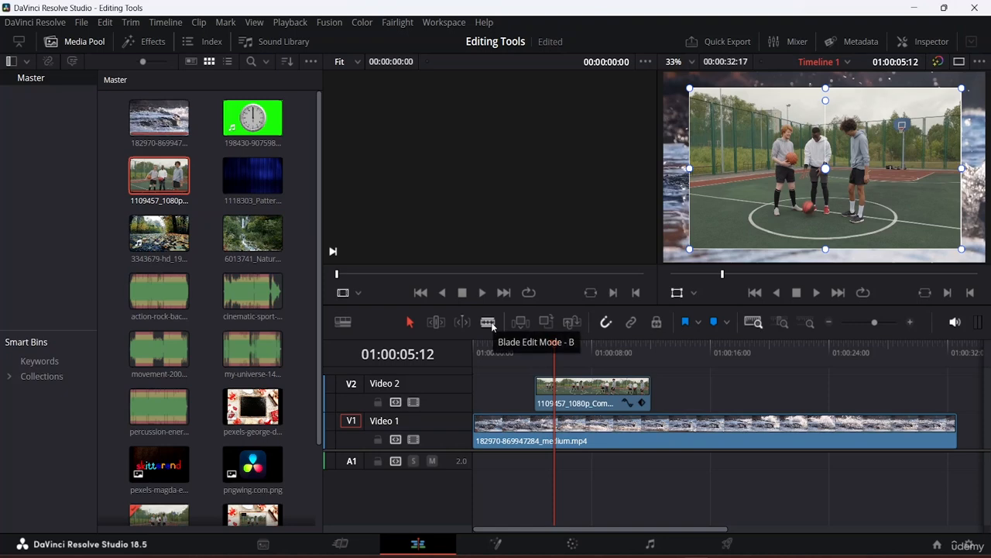
pyautogui.click(584, 400)
pyautogui.press('Delete')
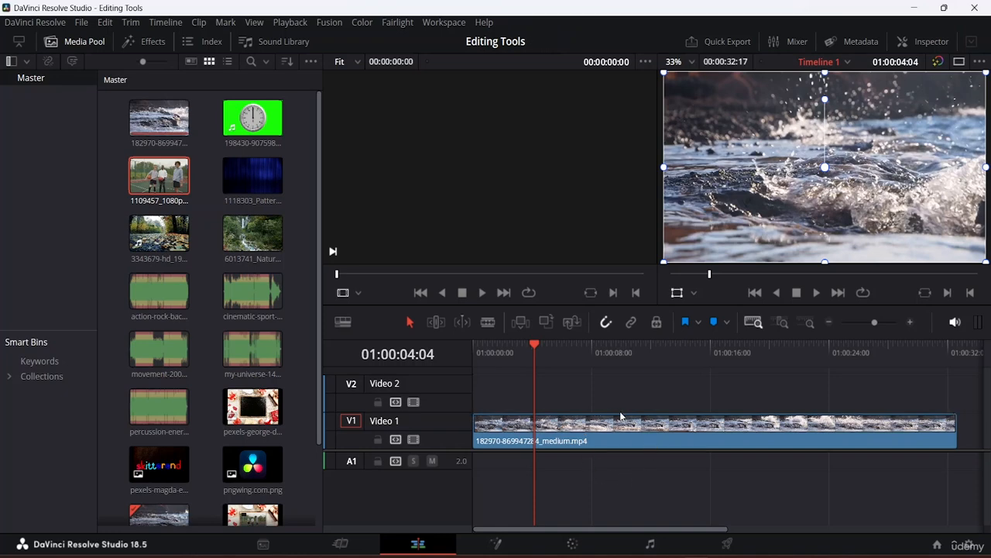
pyautogui.click(168, 132)
pyautogui.click(168, 132)
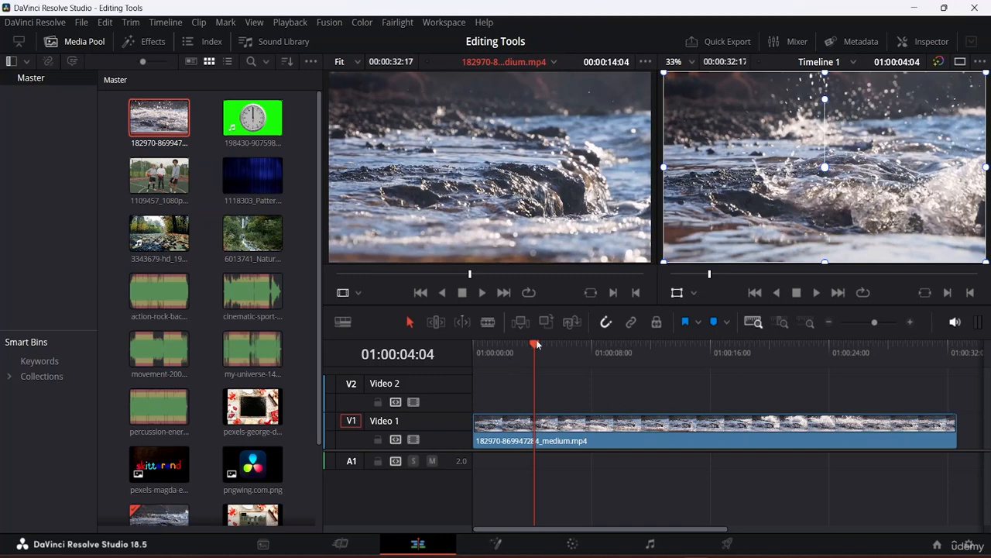
# Step: Scrub to the end of the timeline and back to its start, and park the playhead at 01:00:09:23
pyautogui.moveTo(537, 346); pyautogui.dragTo(629, 346)
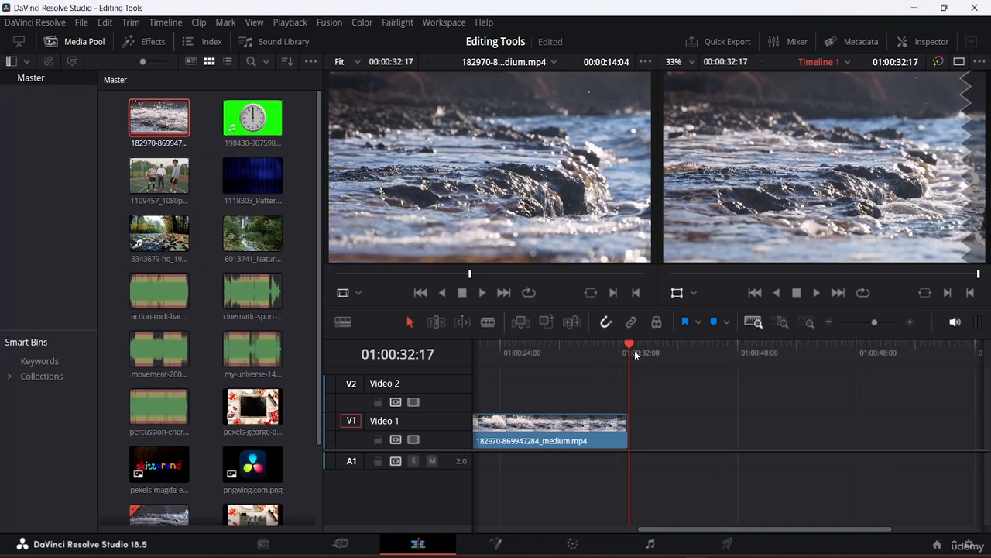
pyautogui.moveTo(634, 350); pyautogui.dragTo(443, 333)
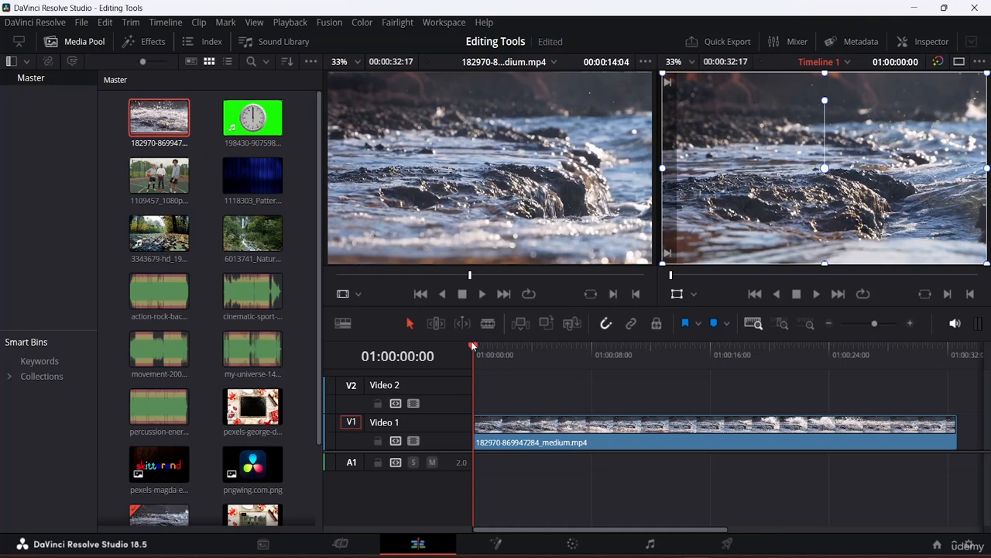
pyautogui.moveTo(473, 346); pyautogui.dragTo(624, 347)
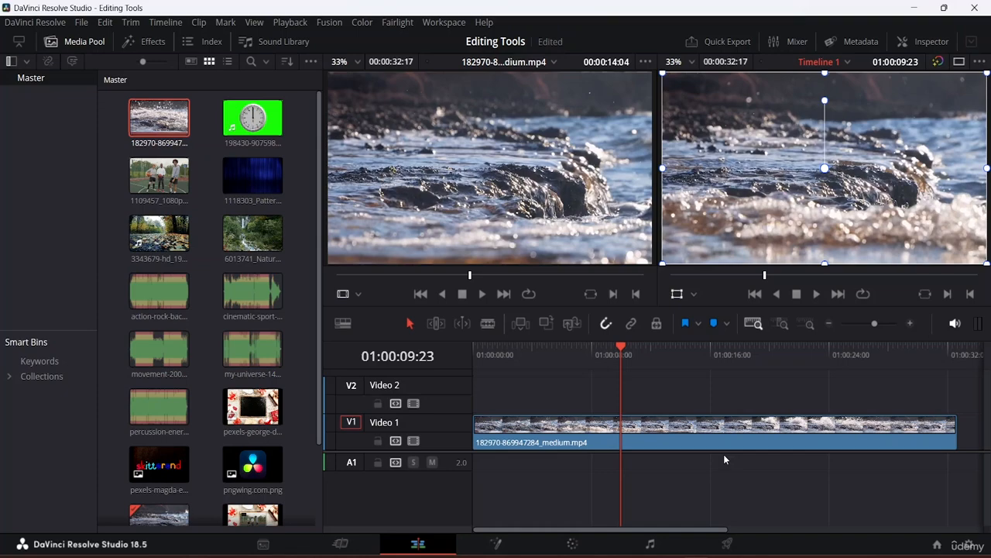
# Step: Play the timeline forward to about 01:00:13:12, and play it in reverse to about 01:00:08:13
pyautogui.press('space')
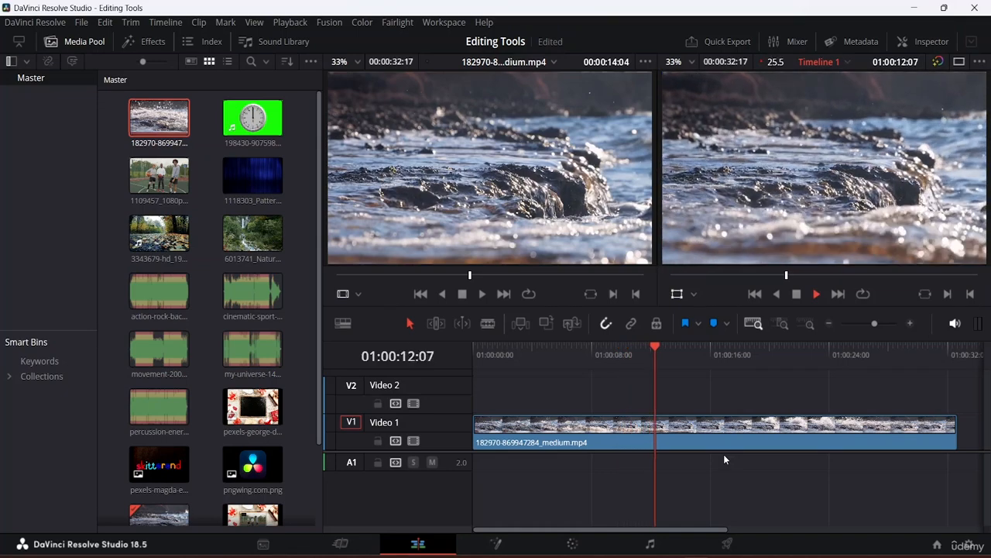
pyautogui.press('space')
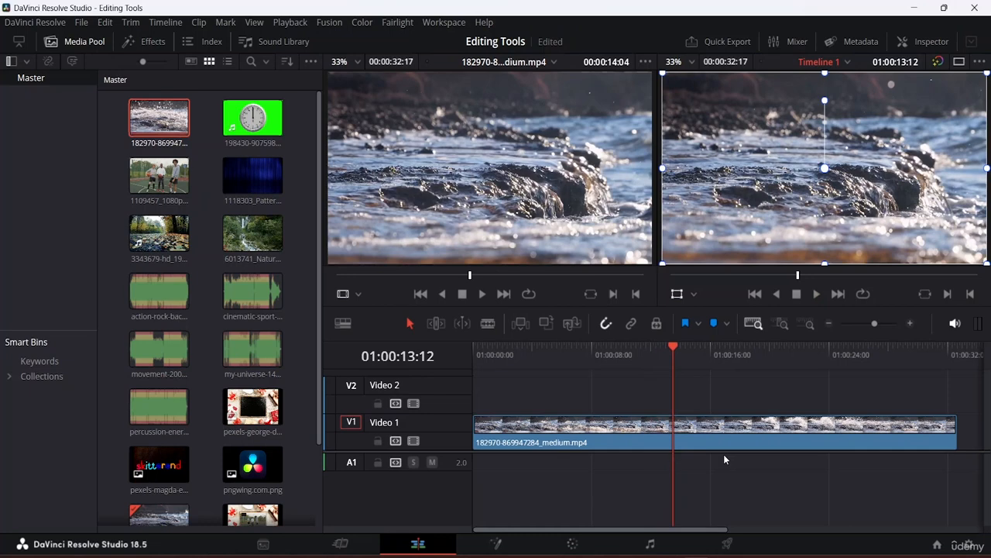
pyautogui.press('j')
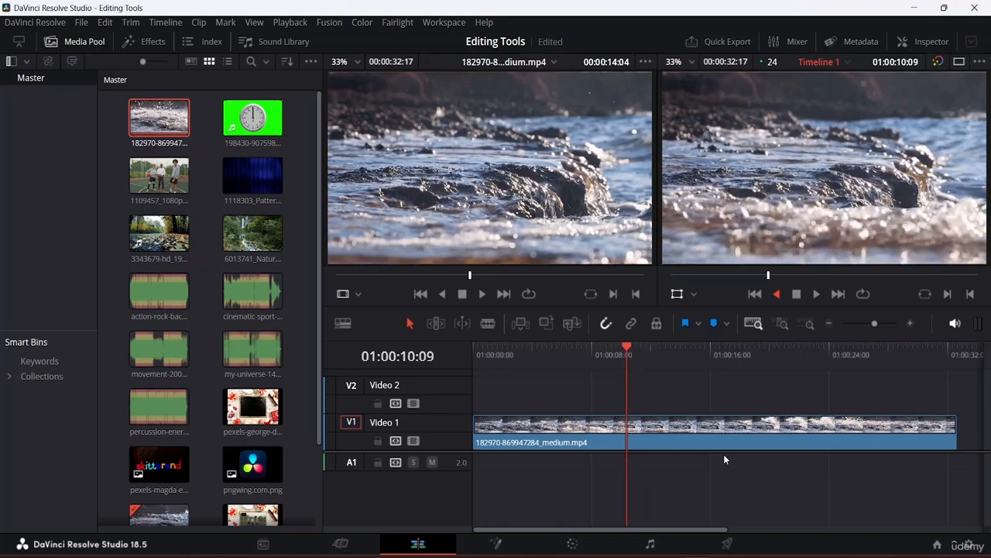
pyautogui.press('space')
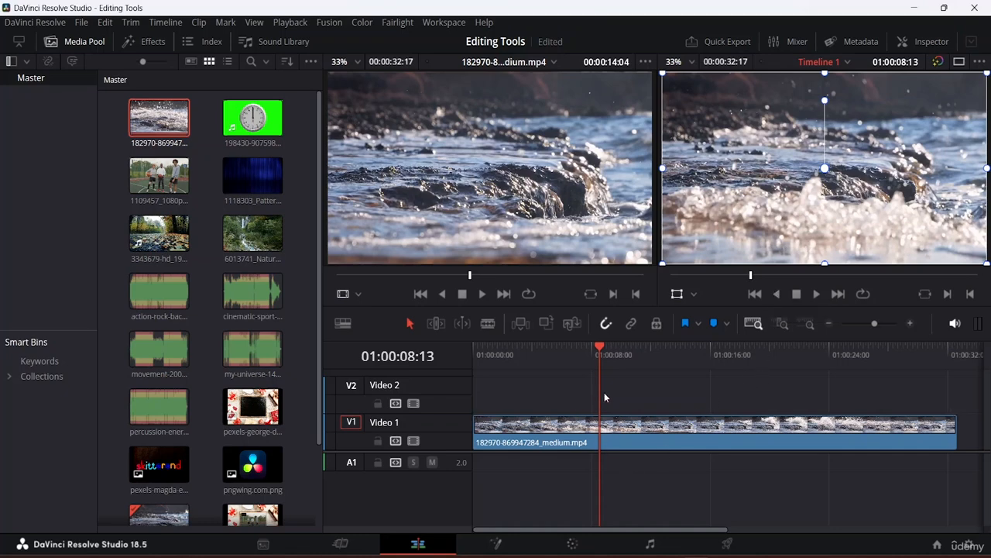
# Step: Shuttle playback forward and in reverse between about 01:00:08 and 01:00:10, finishing with forward playback
pyautogui.press('space')
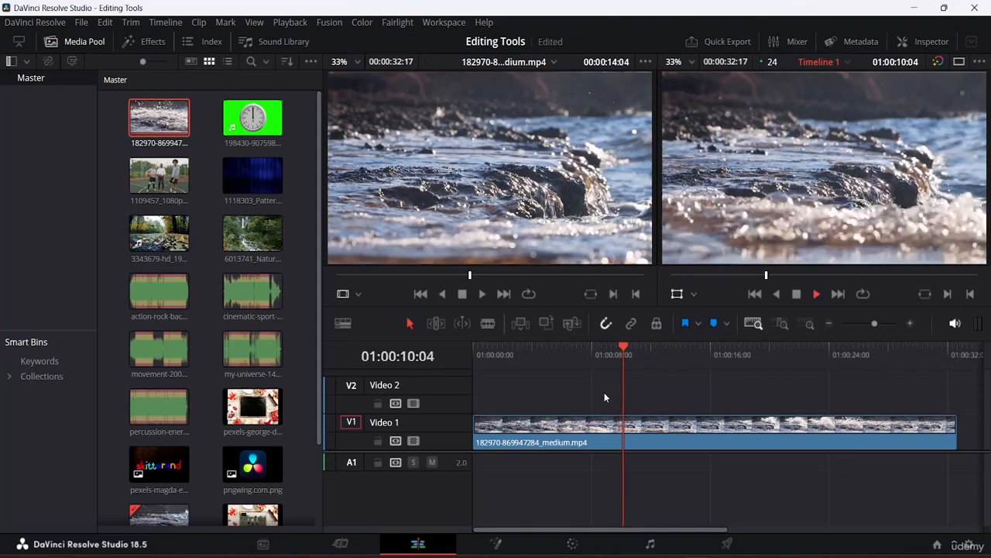
pyautogui.press('space')
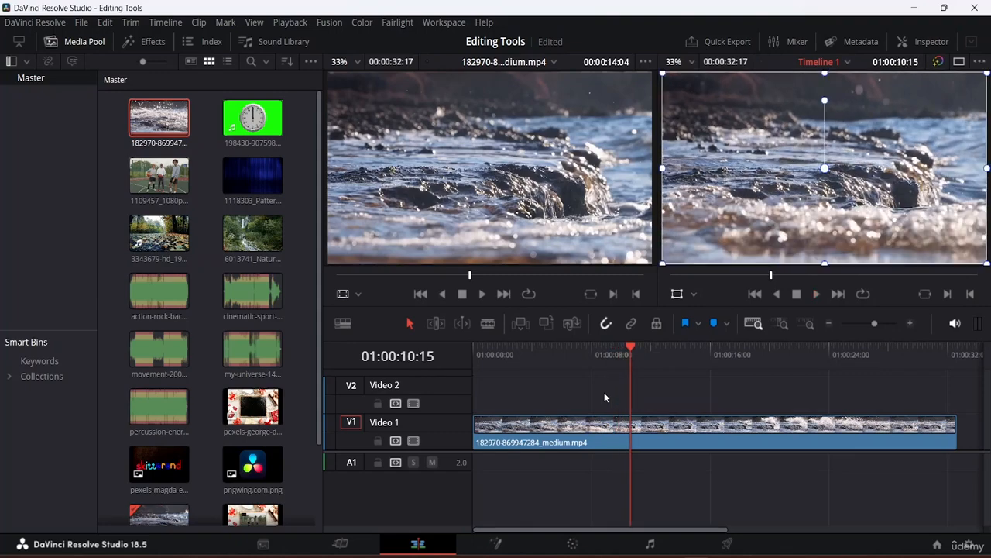
pyautogui.press('j')
pyautogui.press('k')
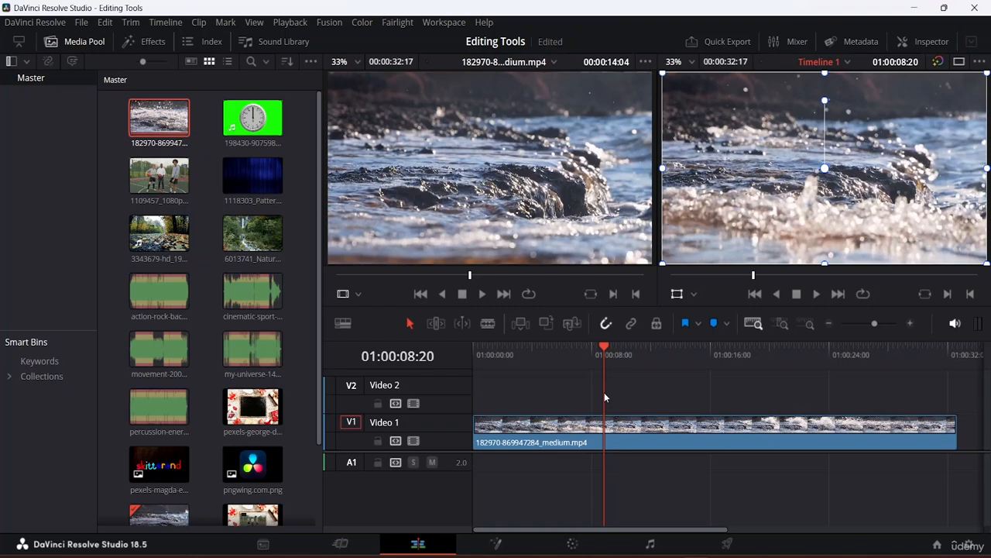
pyautogui.press('l')
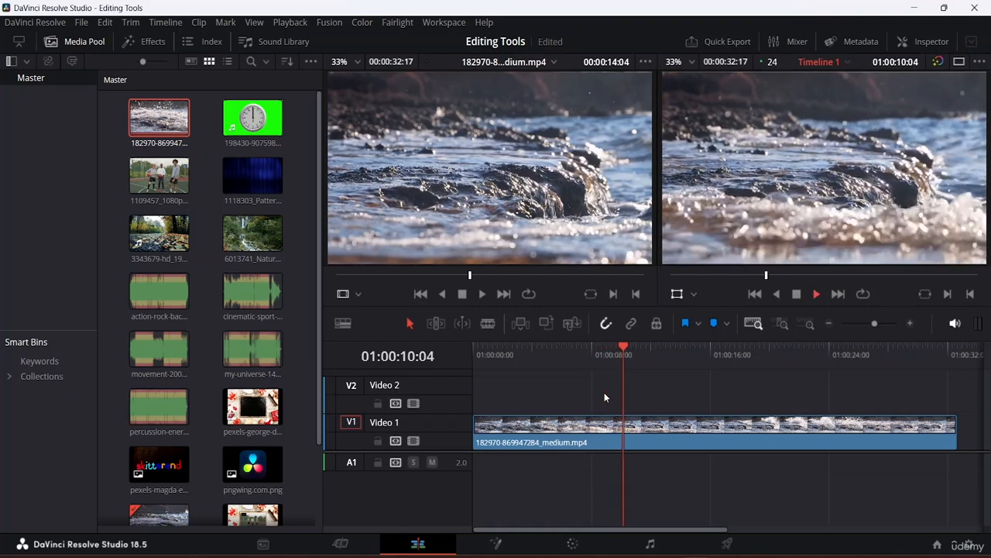
# Step: Stop playback, return the playhead to the timeline's start, and play forward to about 01:00:01:20
pyautogui.press('k')
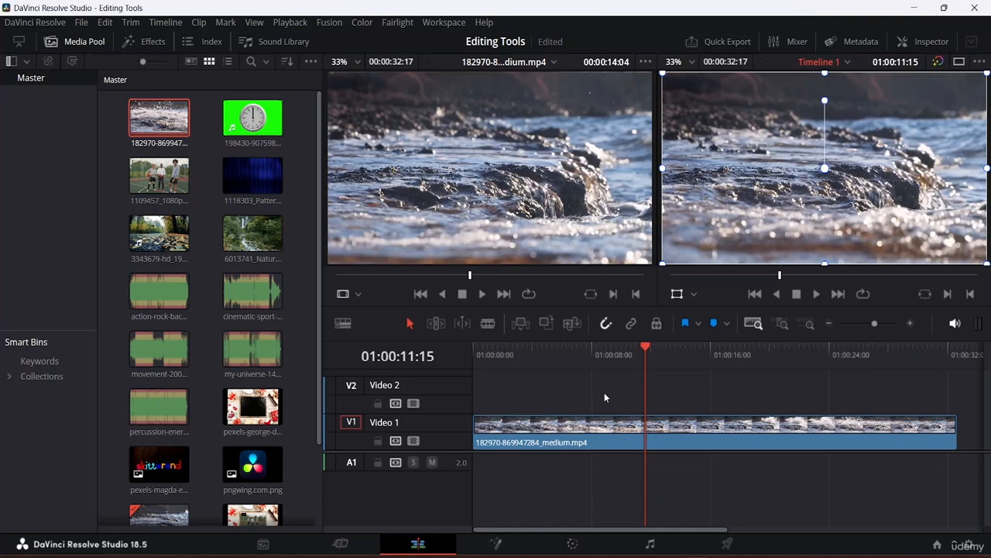
pyautogui.moveTo(643, 346); pyautogui.dragTo(419, 356)
pyautogui.press('space')
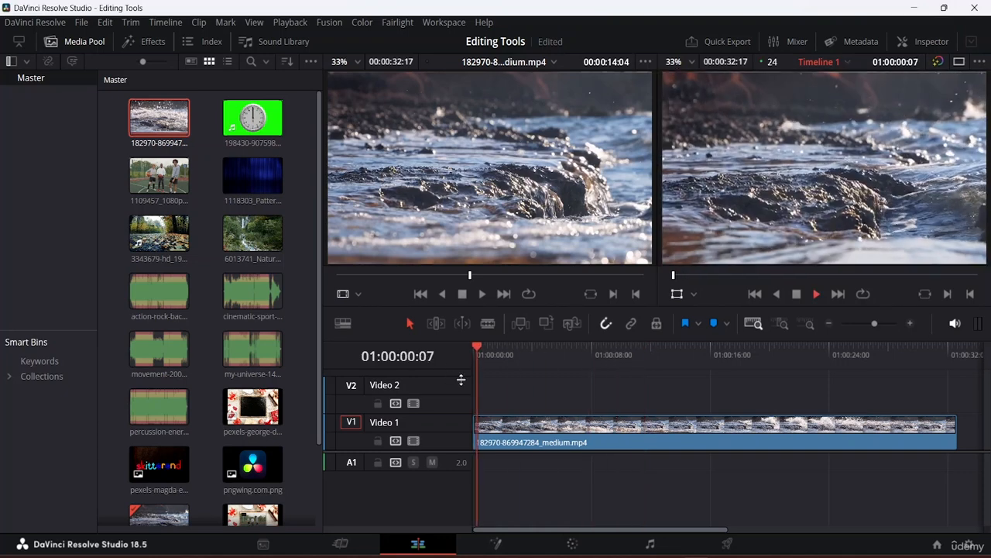
pyautogui.press('space')
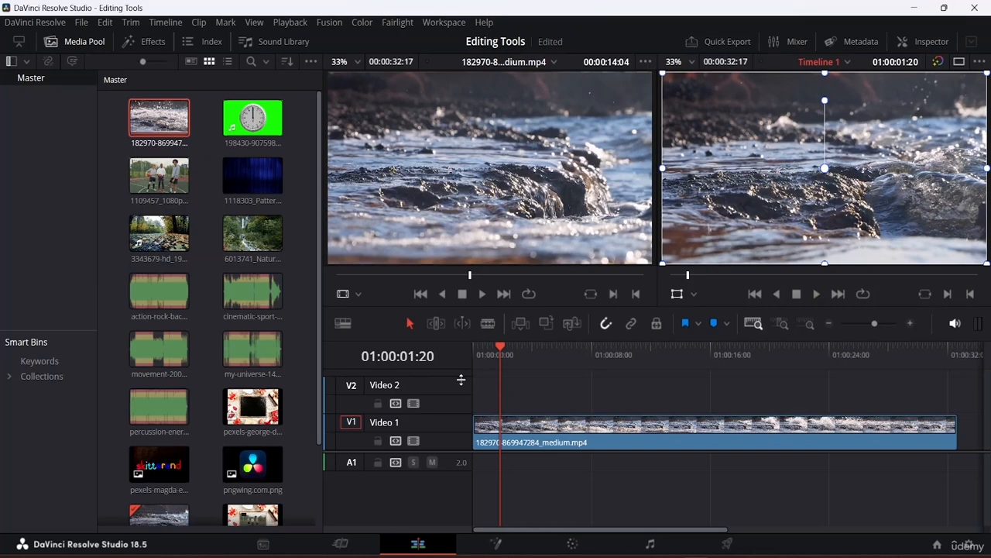
# Step: Shuttle the timeline forward at increasing speeds up to 4x, and finish at normal speed, stopping at about 01:00:30:01
pyautogui.press('l')
pyautogui.press('l')
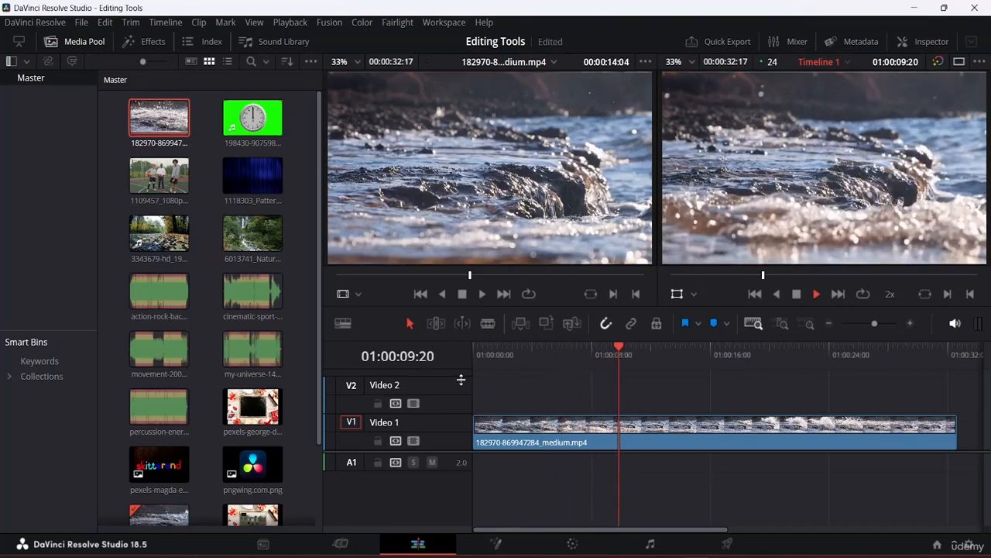
pyautogui.press('l')
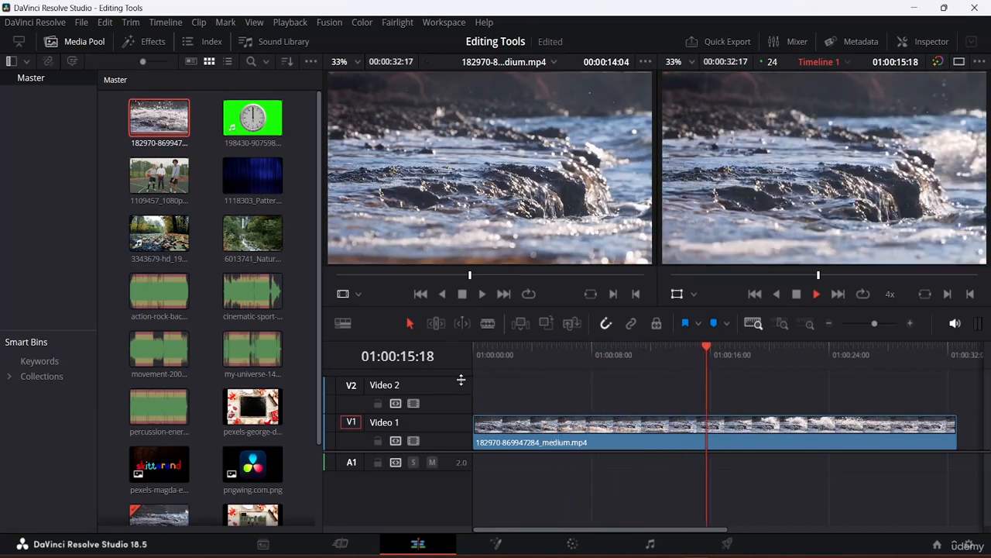
pyautogui.press('space')
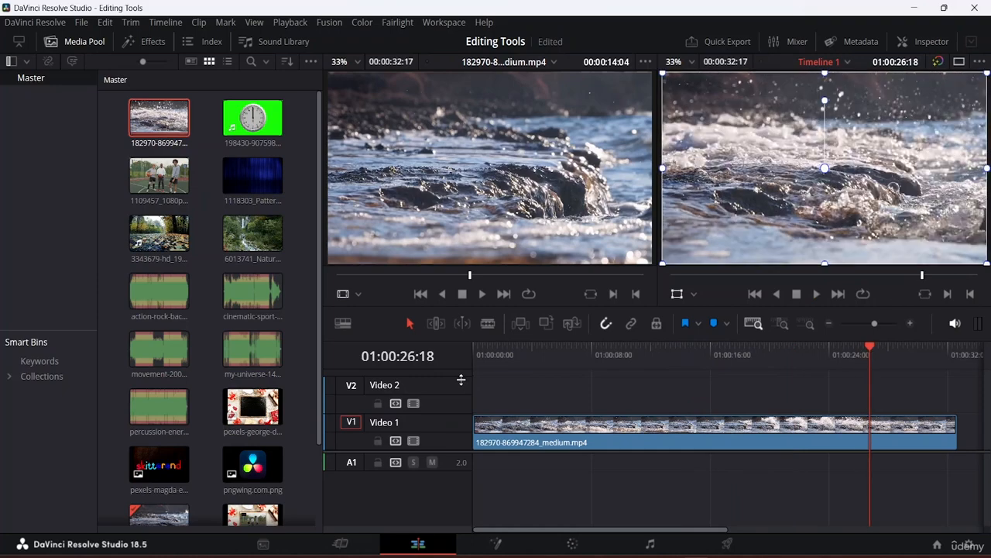
pyautogui.press('space')
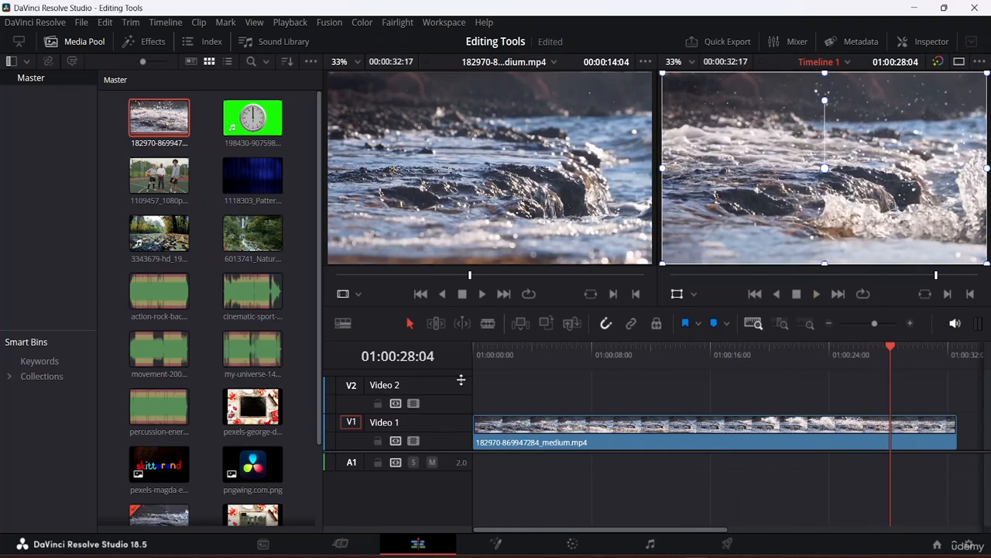
pyautogui.press('space')
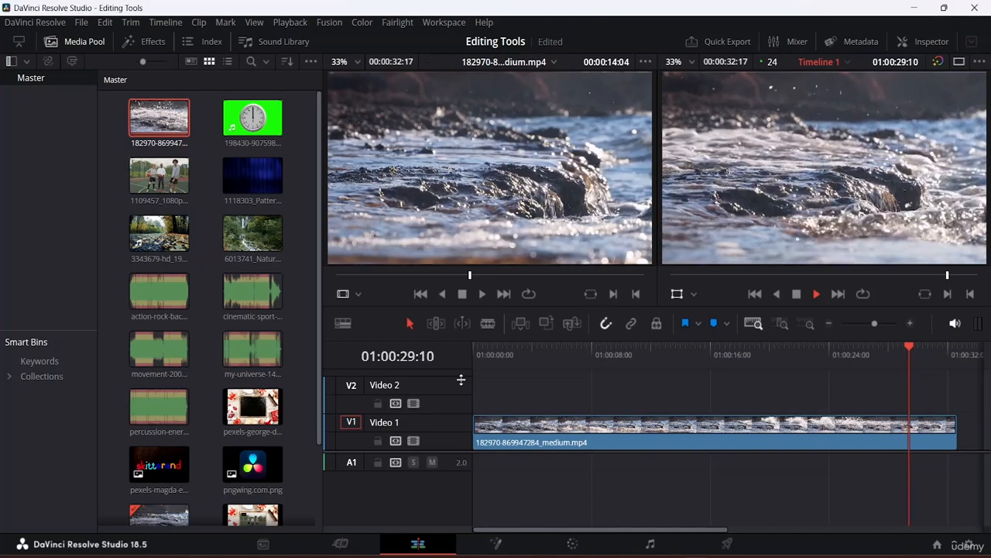
pyautogui.press('space')
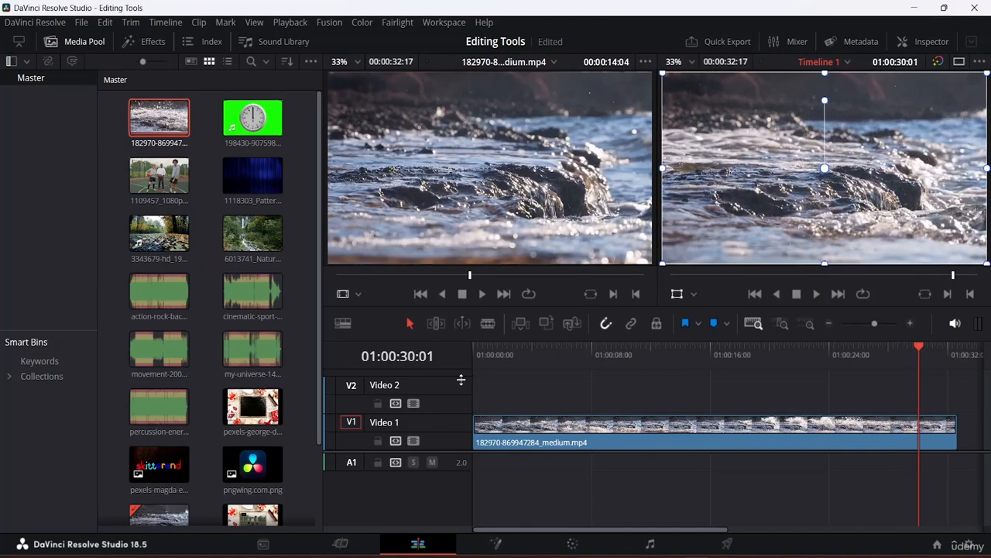
# Step: Shuttle the timeline in reverse at increasing speeds up to 8x, and stop near 01:00:02:15
pyautogui.press('j')
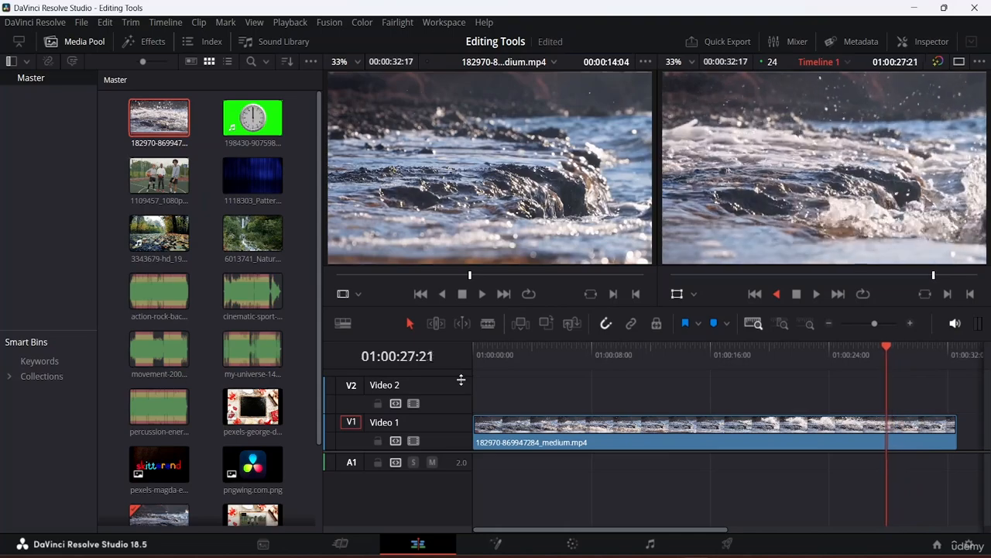
pyautogui.press('j')
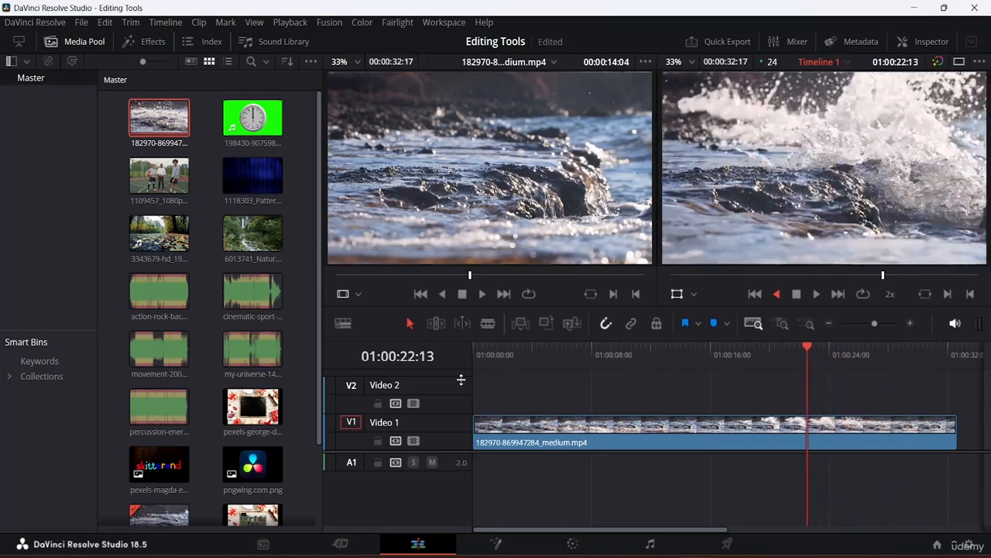
pyautogui.press('j')
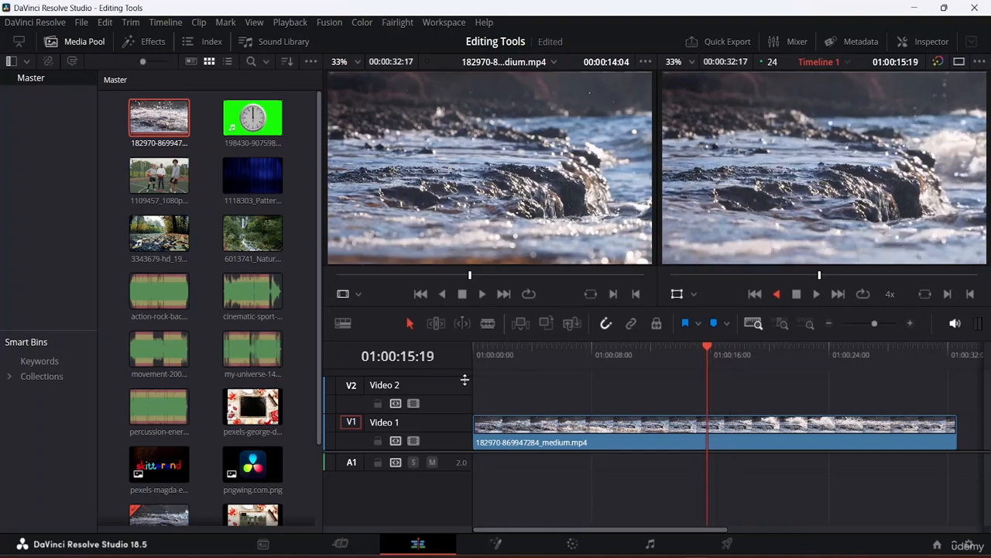
pyautogui.press('j')
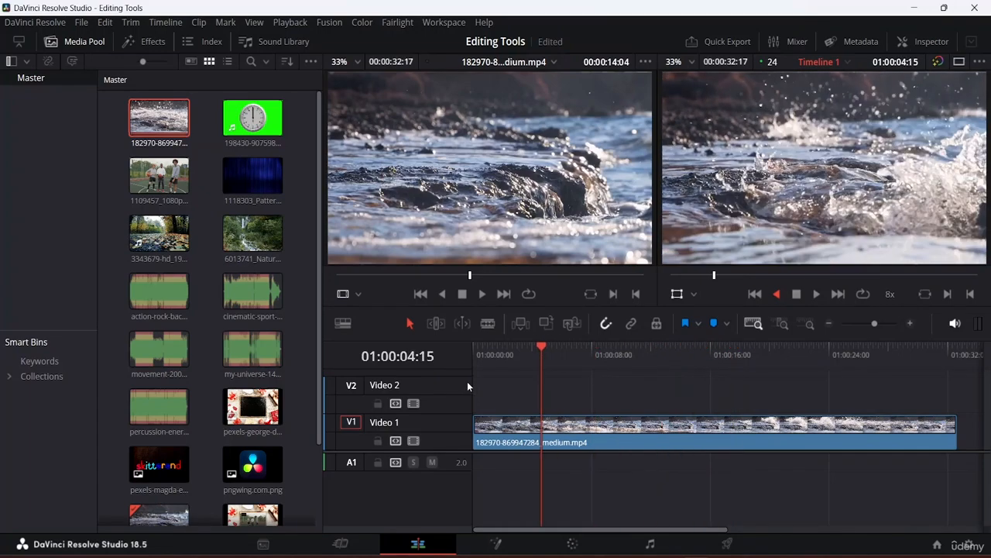
pyautogui.press('k')
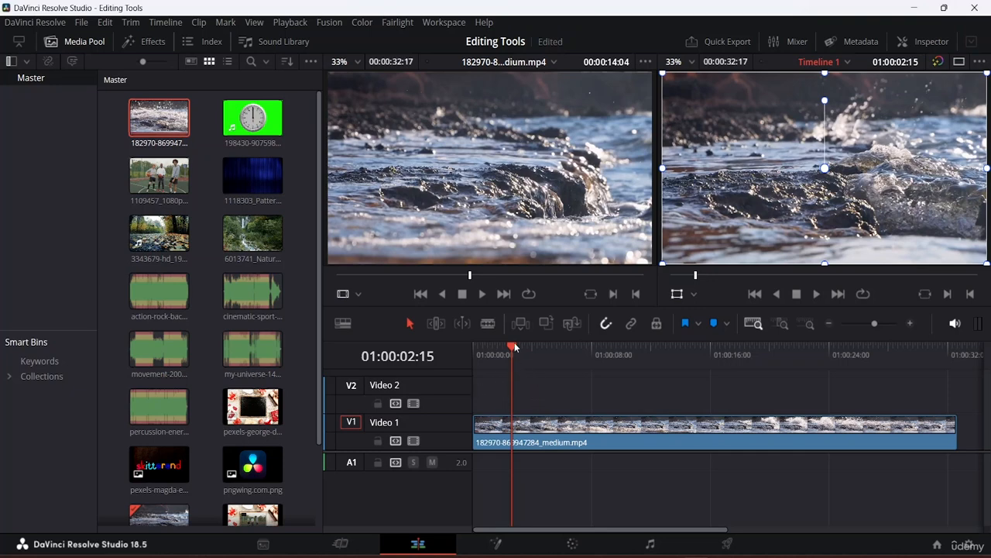
# Step: Return the playhead to 01:00:00:00 and try to extend the end of the Video 1 clip
pyautogui.moveTo(514, 342); pyautogui.dragTo(427, 334)
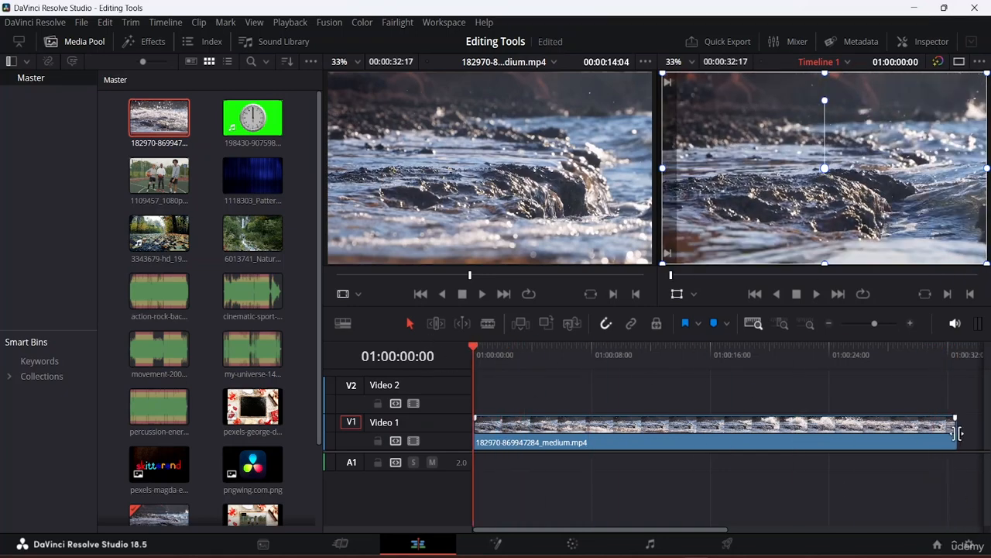
pyautogui.moveTo(958, 434); pyautogui.dragTo(969, 437)
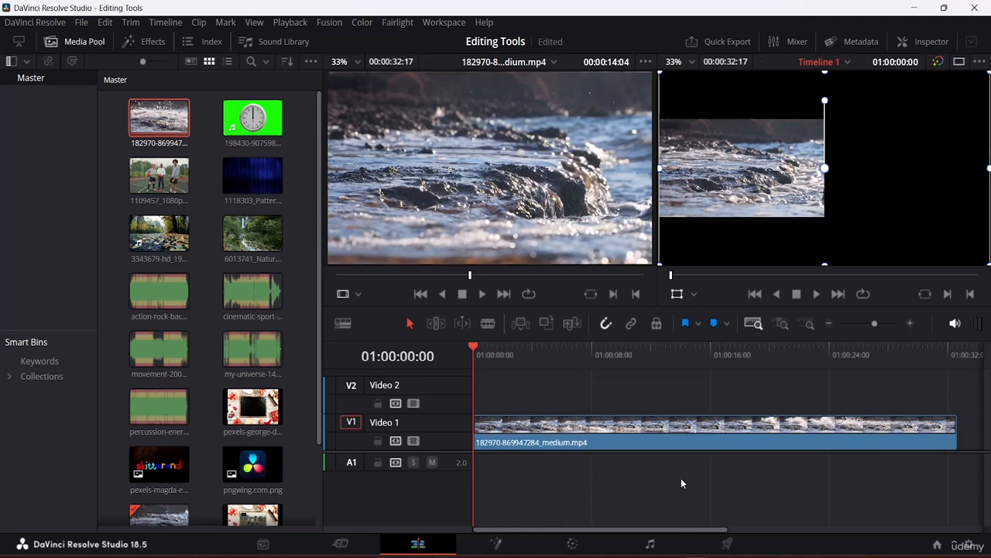
pyautogui.click(599, 432)
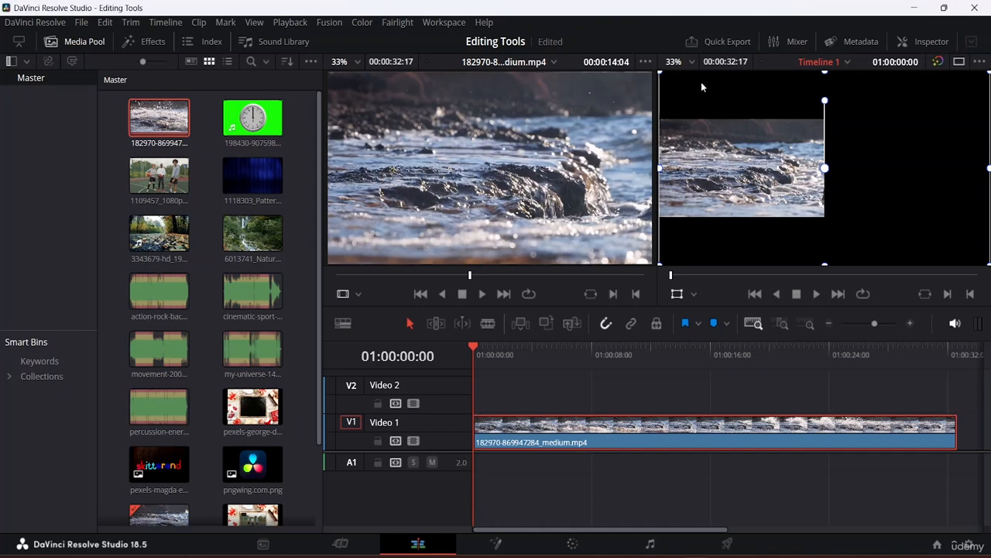
pyautogui.click(830, 402)
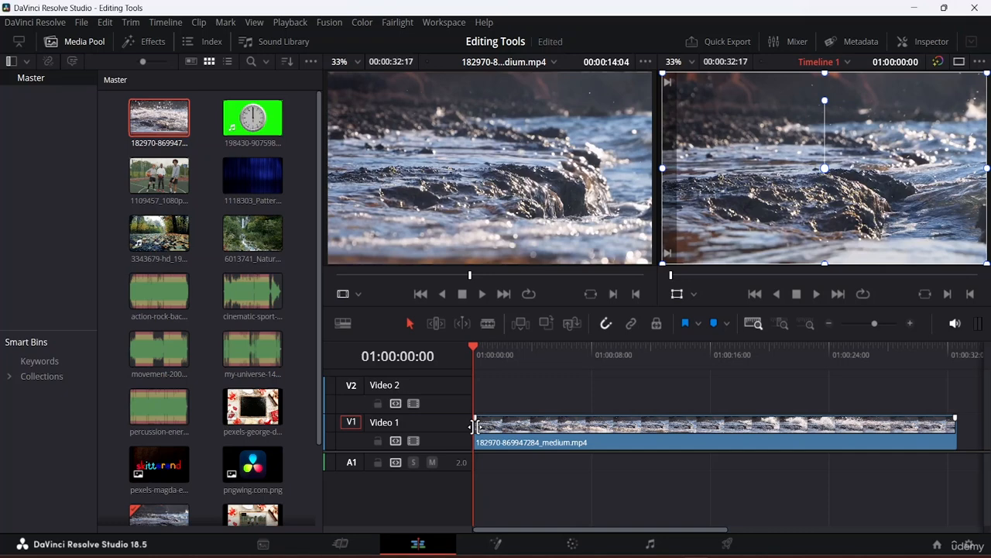
# Step: Trim about 9 seconds off the start of the Video 1 clip and shorten its end to a duration of 00:00:10:01, starting at 01:00:00:00
pyautogui.moveTo(475, 426); pyautogui.dragTo(603, 442)
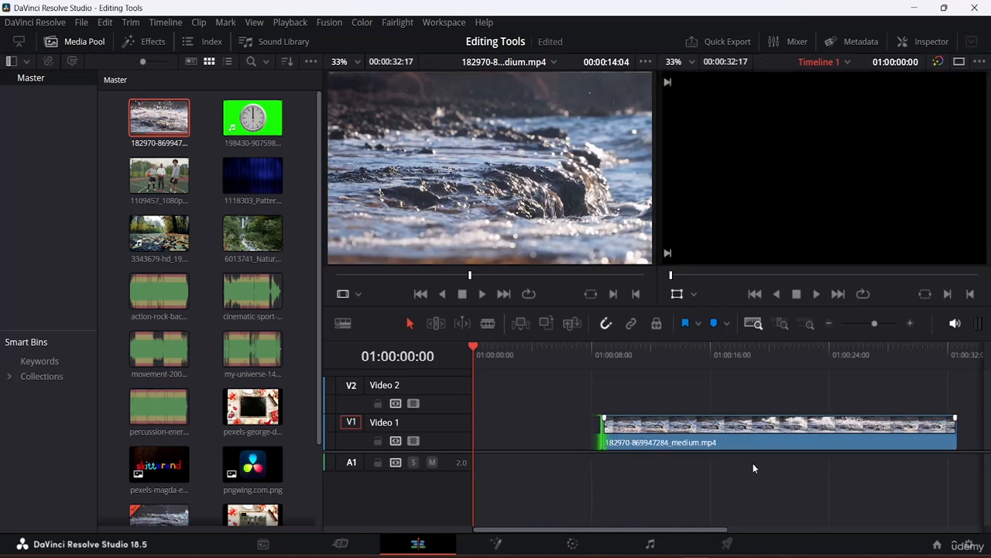
pyautogui.click(962, 425)
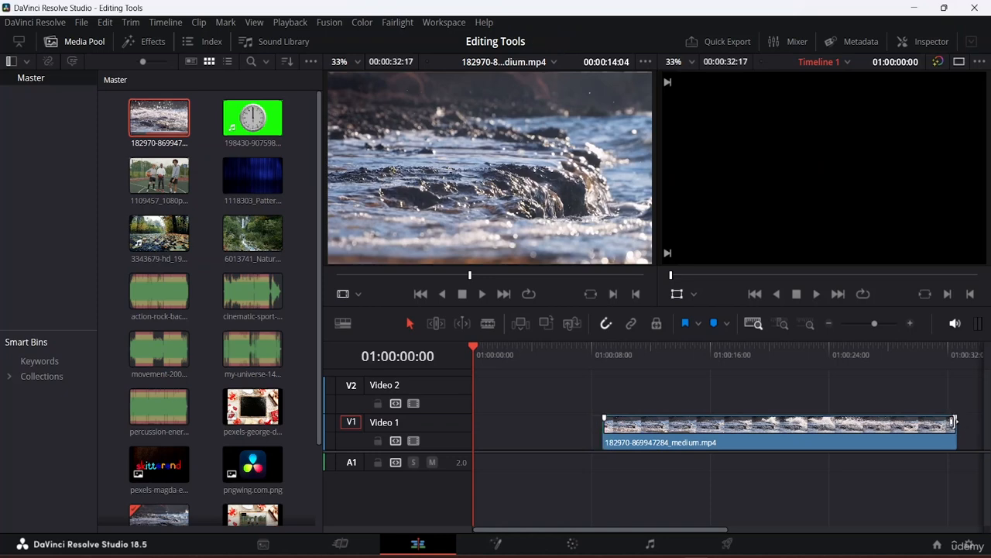
pyautogui.moveTo(954, 424); pyautogui.dragTo(582, 436)
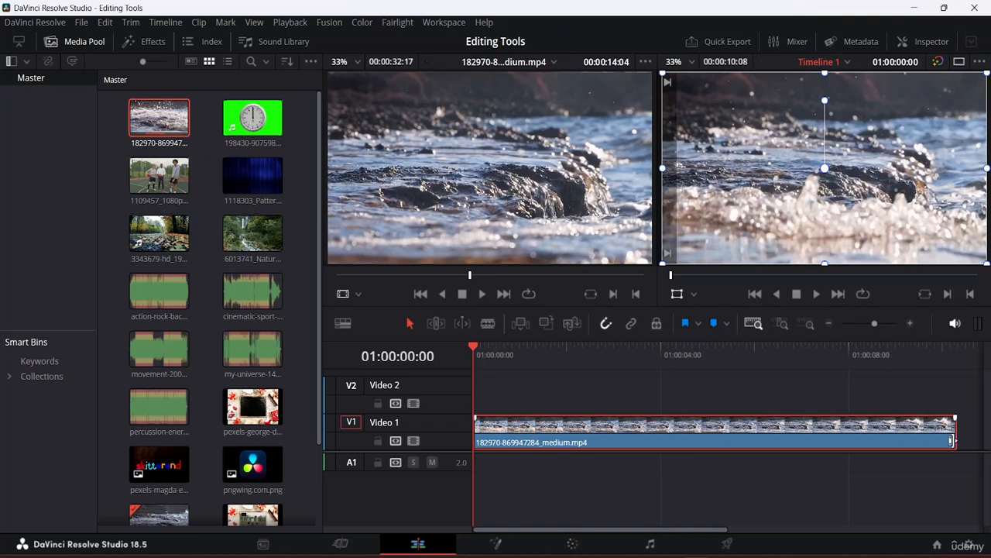
pyautogui.moveTo(956, 431); pyautogui.dragTo(938, 431)
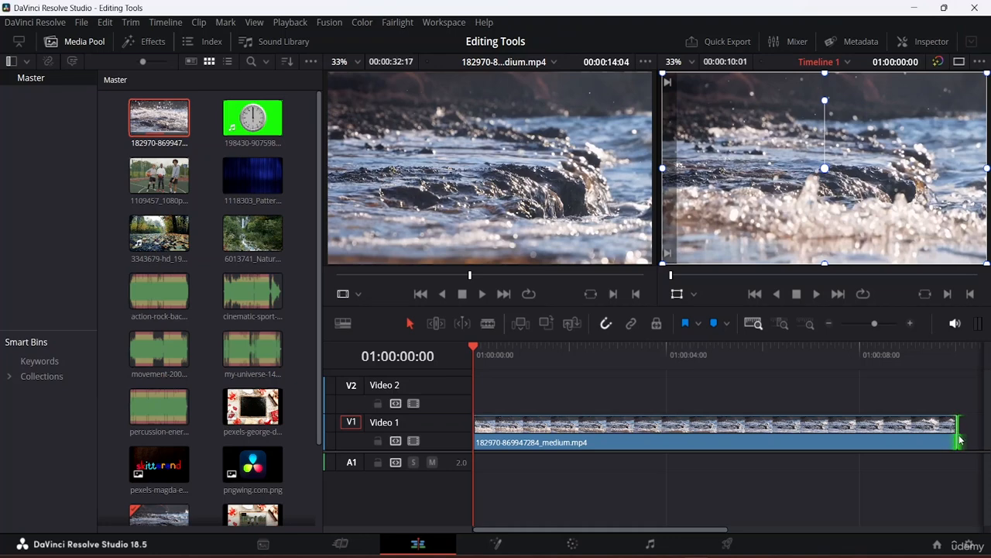
# Step: Extend the end of the Video 1 clip to a duration of 00:00:16:00 and fit the timeline to the window
pyautogui.moveTo(958, 430); pyautogui.dragTo(731, 412)
pyautogui.hotkey('shift', 'z')
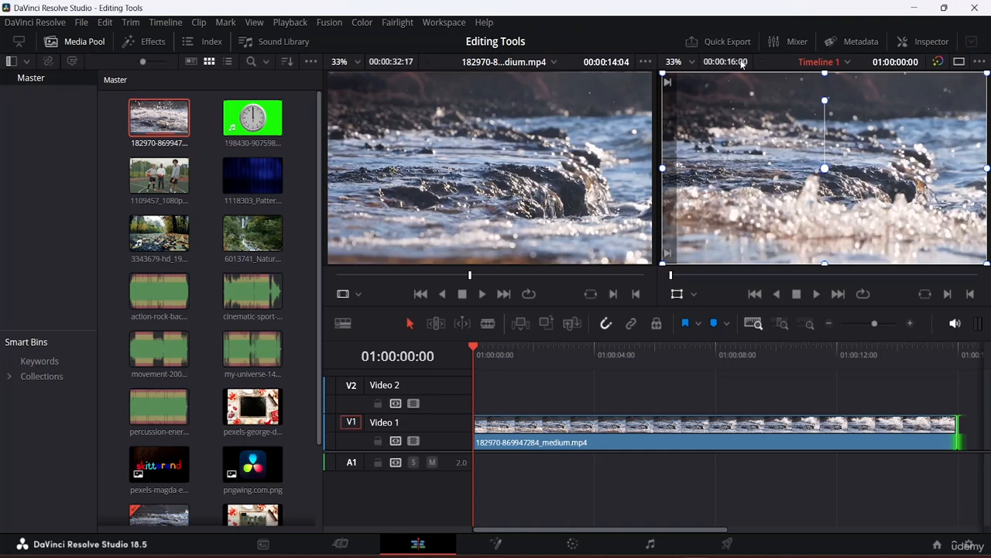
pyautogui.click(618, 469)
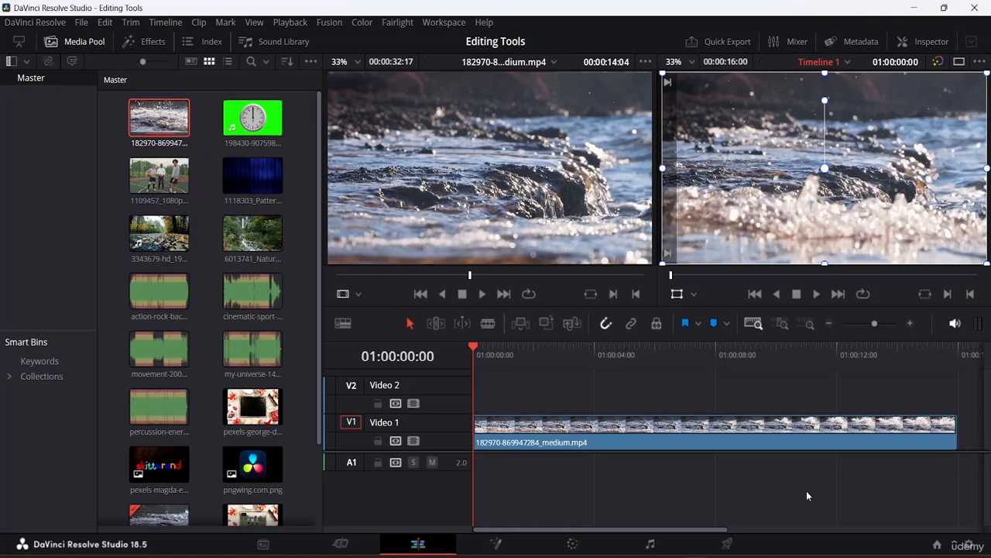
# Step: Place 6013741_Nature_Top View_River_1920x1080.mp4 directly after the existing clip on Video 1 and fit the whole timeline in view
pyautogui.click(827, 425)
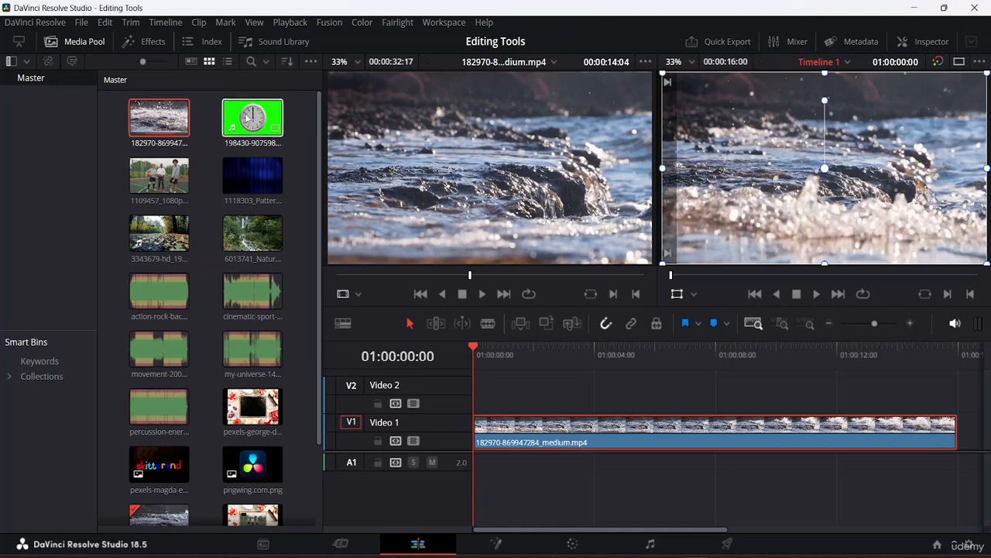
pyautogui.click(174, 178)
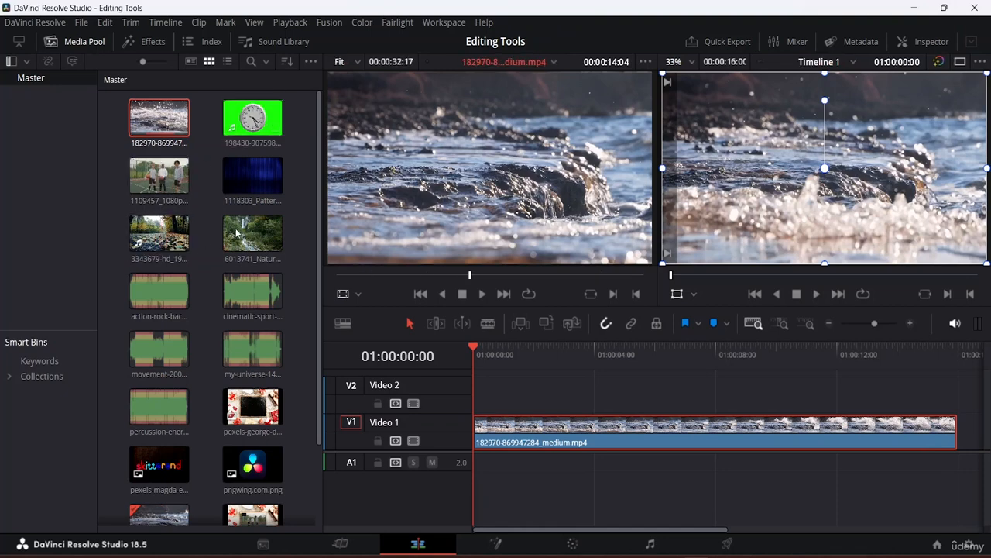
pyautogui.moveTo(252, 234); pyautogui.dragTo(844, 432)
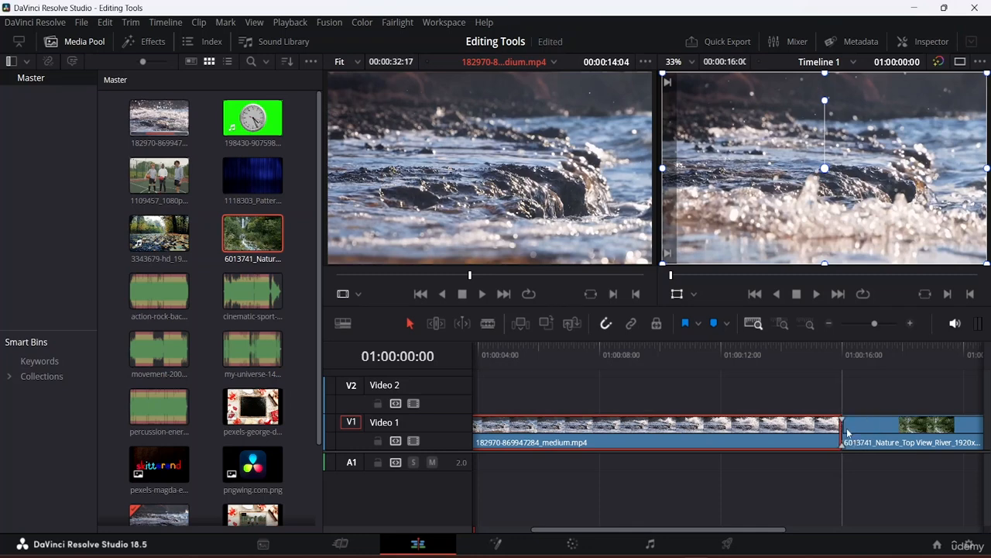
pyautogui.hotkey('shift', 'z')
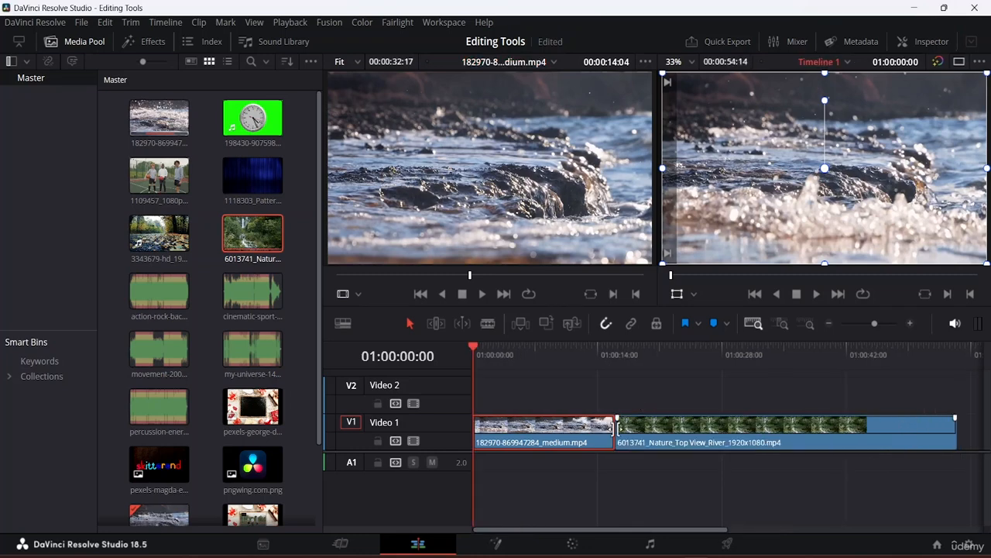
# Step: Roll the edit point between the two Video 1 clips to about 01:00:22, and roll it back to about 01:00:16
pyautogui.moveTo(617, 428)
pyautogui.mouseDown()
pyautogui.moveTo(667, 428)
pyautogui.moveTo(627, 428)
pyautogui.mouseUp()
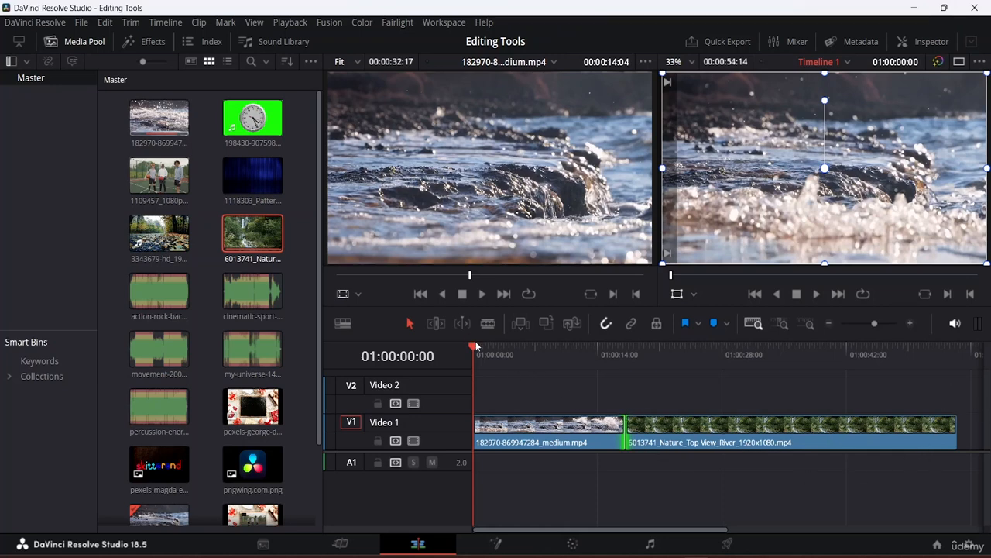
pyautogui.moveTo(476, 347); pyautogui.dragTo(332, 351)
pyautogui.moveTo(625, 424); pyautogui.dragTo(672, 425)
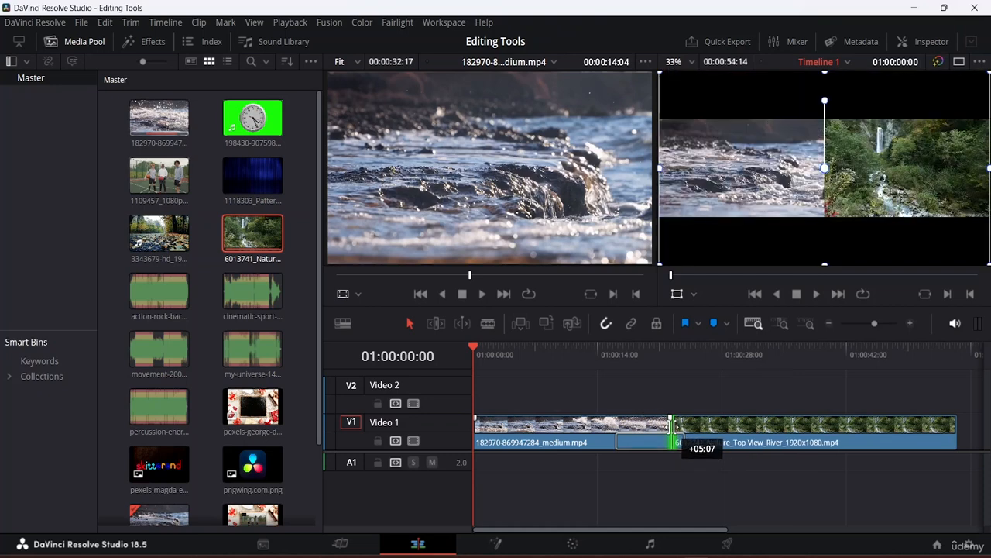
pyautogui.moveTo(672, 426); pyautogui.dragTo(672, 425)
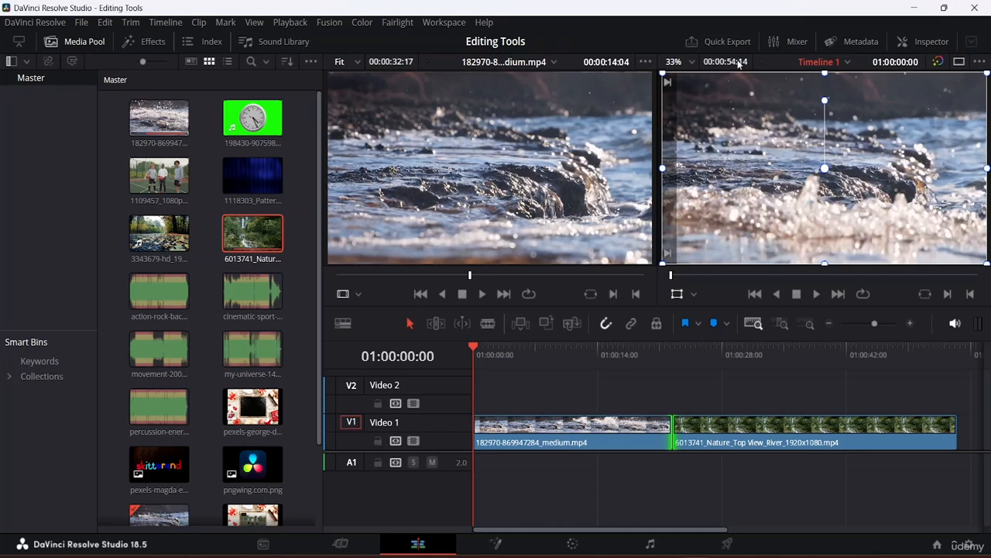
pyautogui.click(565, 446)
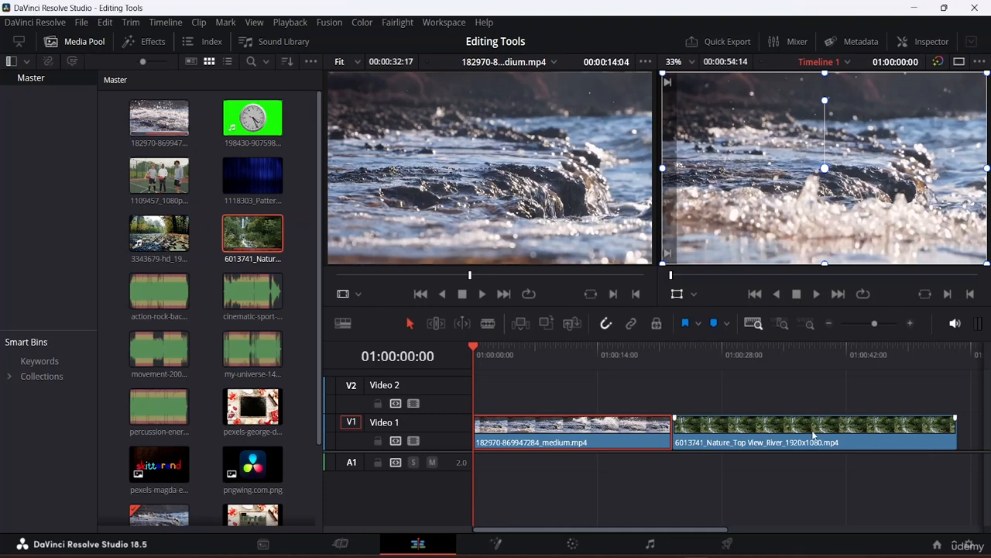
pyautogui.click(675, 425)
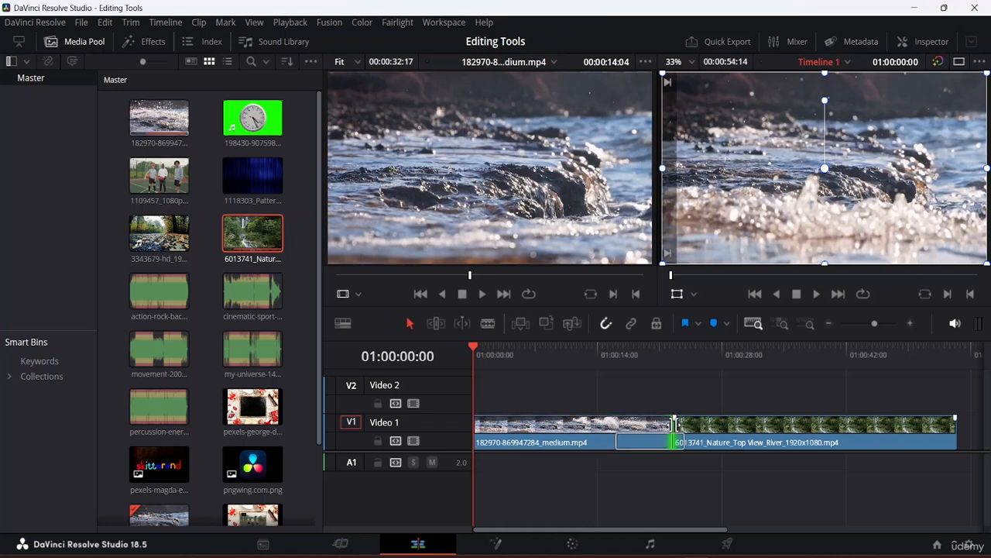
pyautogui.moveTo(675, 425); pyautogui.dragTo(604, 425)
# Step: Shorten the end of the 6013741 river clip so the timeline lasts 00:00:38:03
pyautogui.click(954, 425)
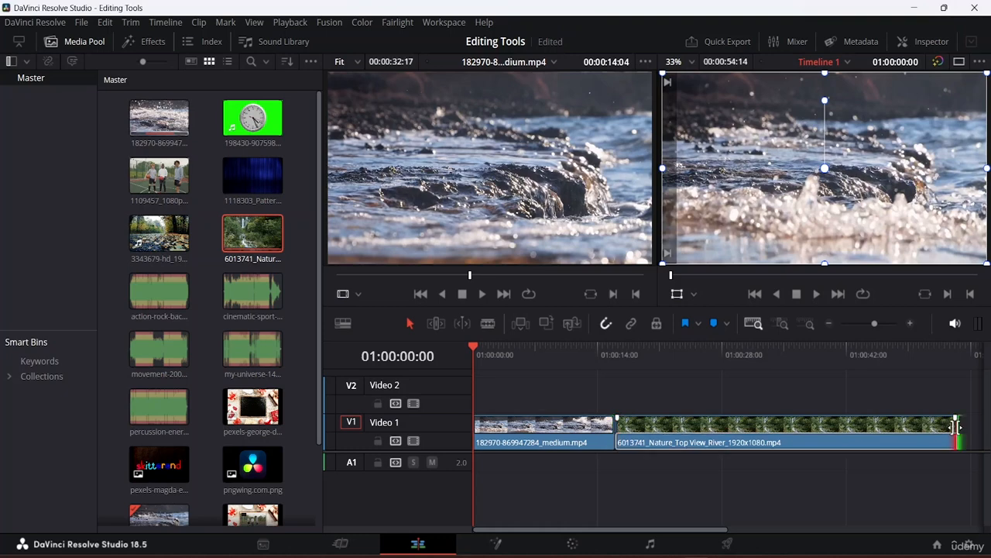
pyautogui.moveTo(955, 425); pyautogui.dragTo(811, 430)
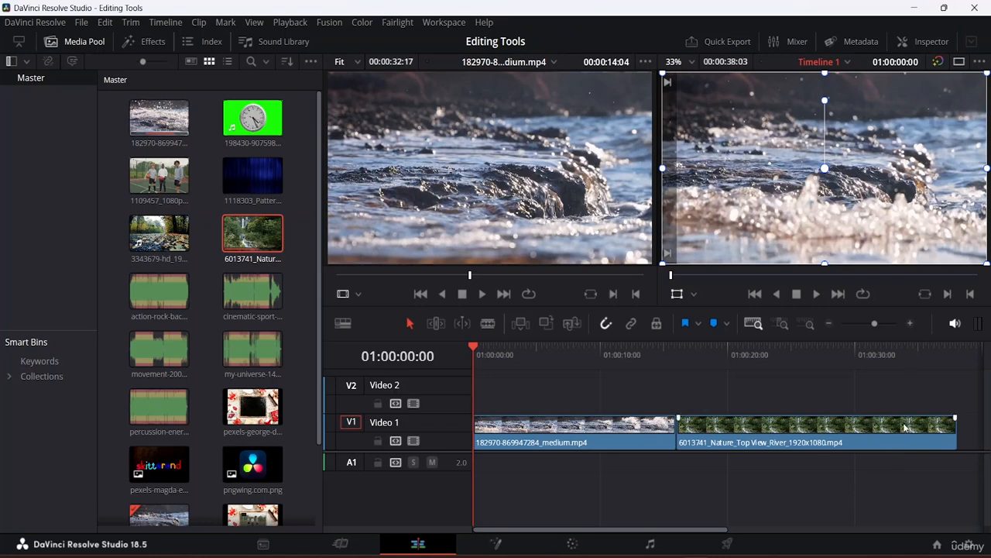
pyautogui.click(697, 433)
pyautogui.click(614, 433)
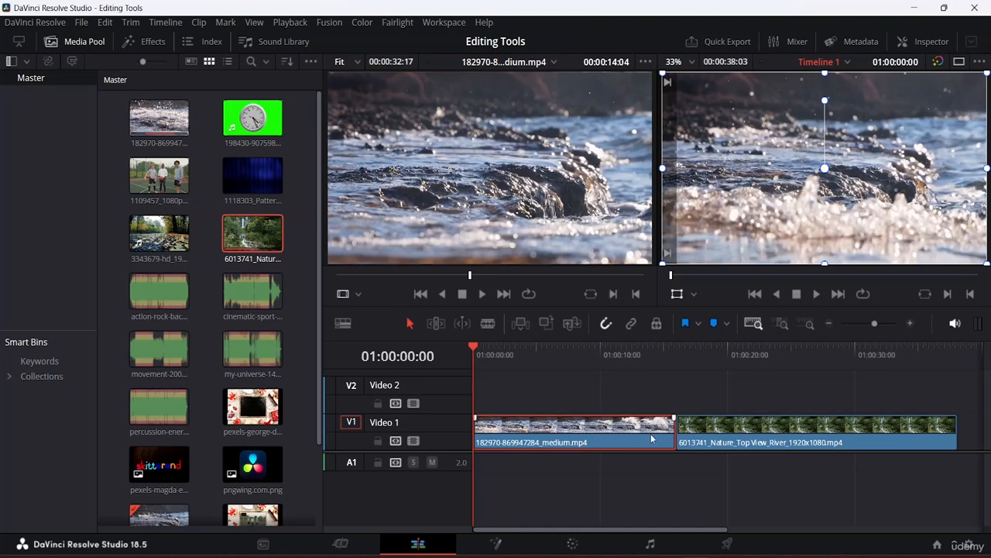
pyautogui.doubleClick(614, 426)
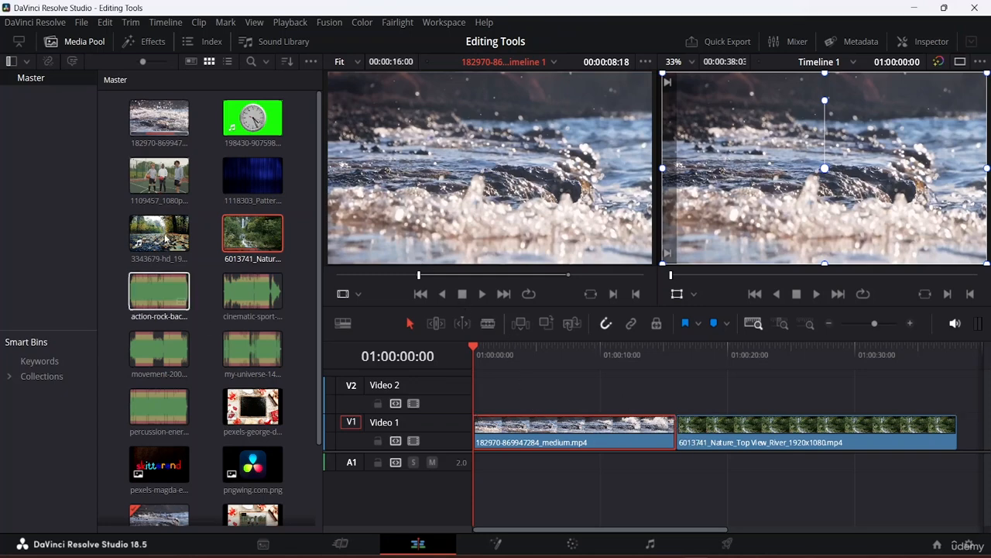
# Step: Add the action-rock-background music to Audio 1, align it with the timeline start, and fit the whole timeline in view
pyautogui.moveTo(158, 293); pyautogui.dragTo(496, 471)
pyautogui.hotkey('shift', 'z')
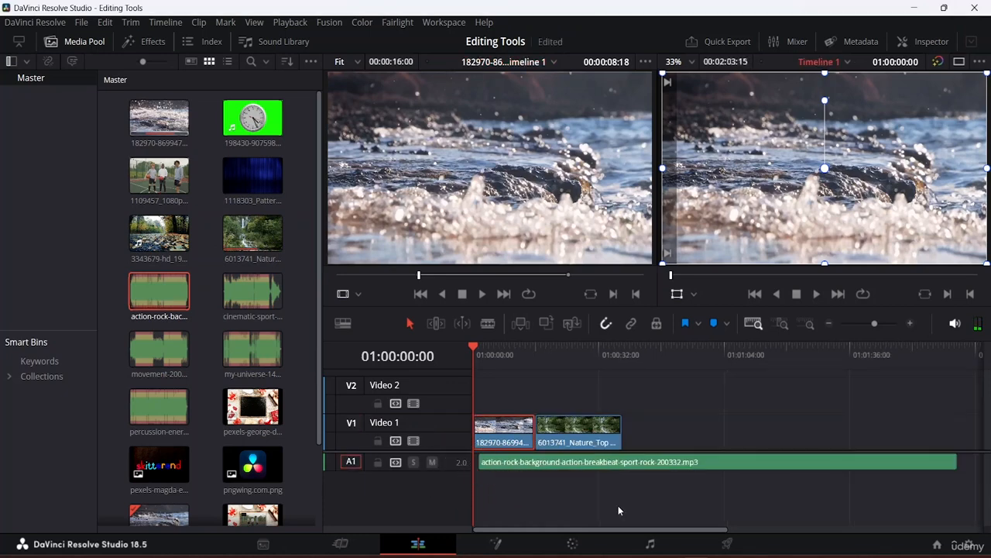
pyautogui.moveTo(572, 468); pyautogui.dragTo(563, 466)
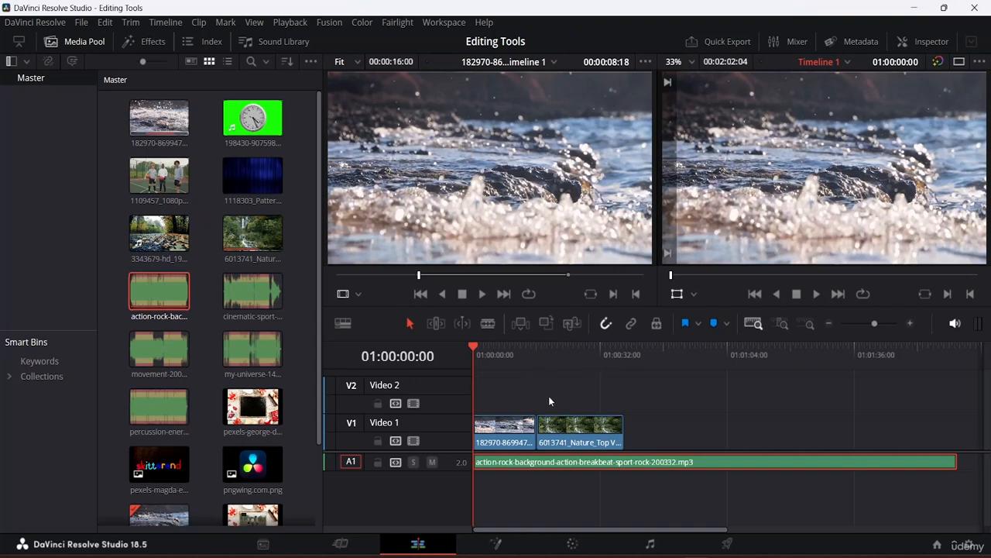
# Step: Enlarge the Audio 1 track, split the music at 01:00:38:03 where the video ends, and delete the excess part
pyautogui.press('b')
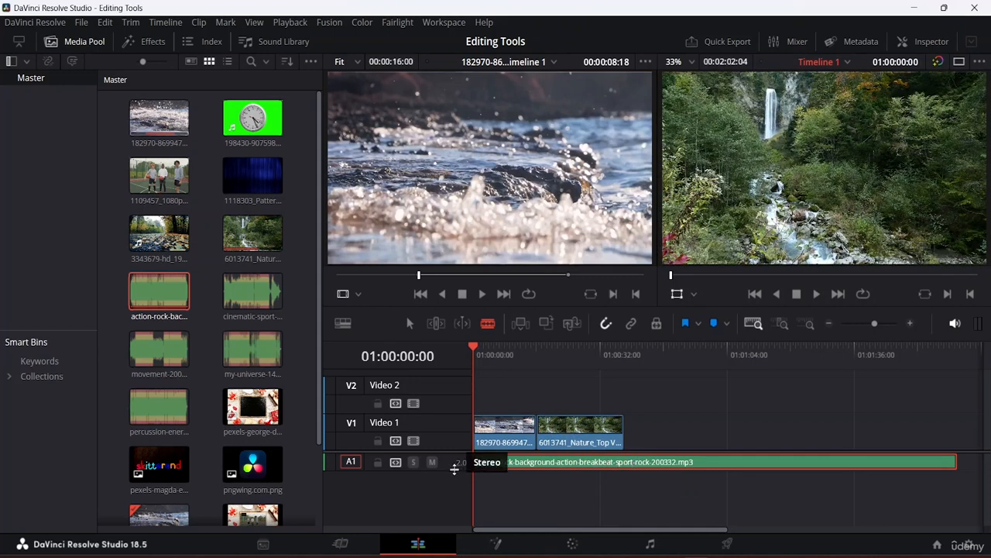
pyautogui.moveTo(458, 469); pyautogui.dragTo(459, 493)
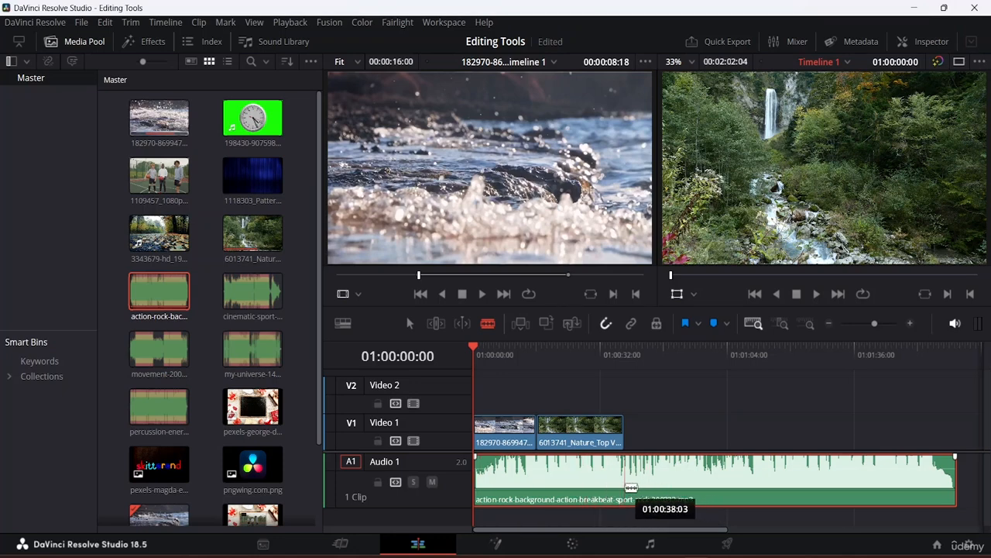
pyautogui.click(625, 480)
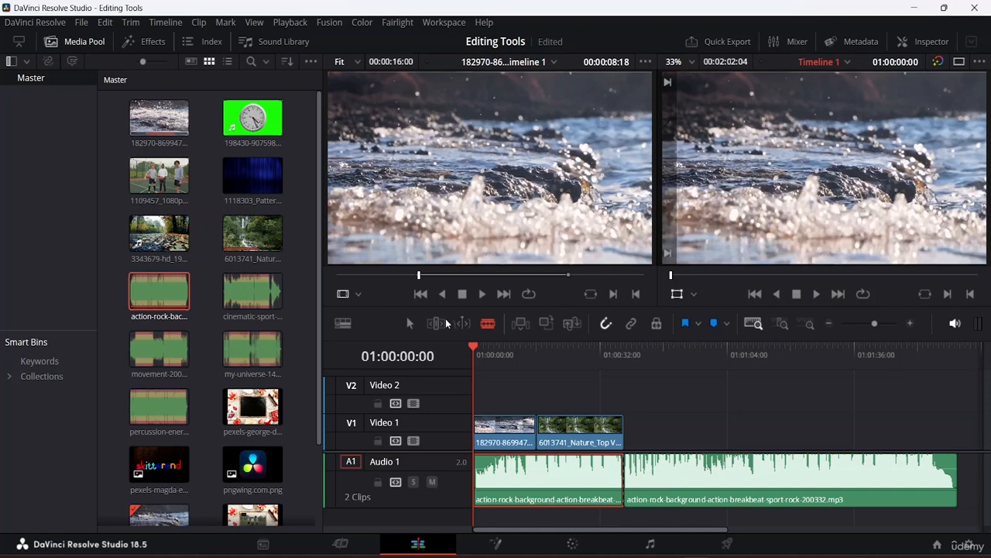
pyautogui.click(411, 325)
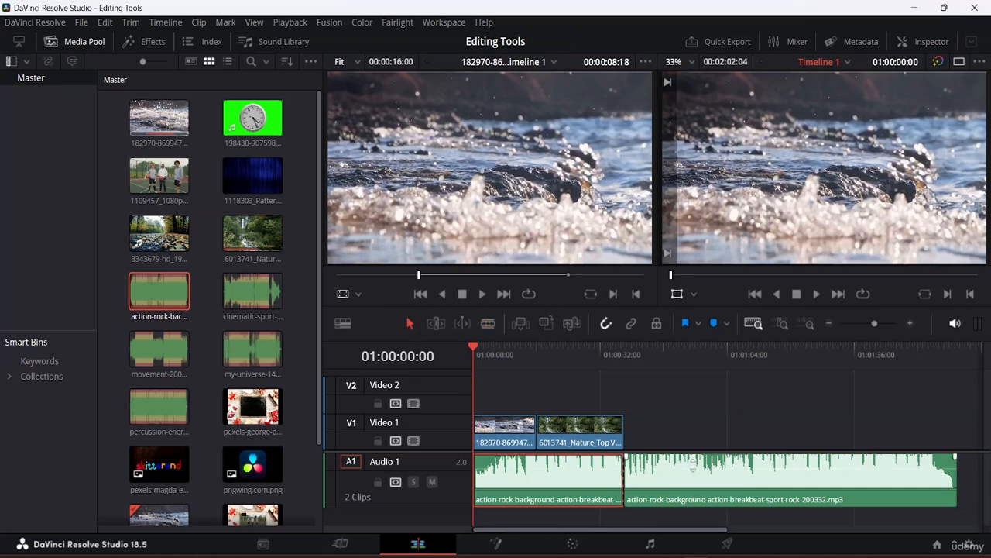
pyautogui.click(649, 481)
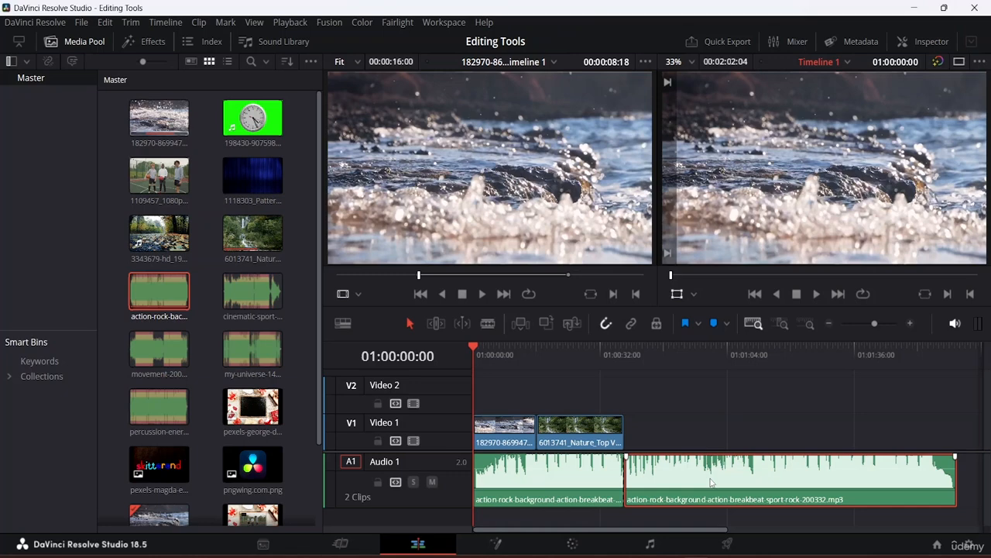
pyautogui.press('Delete')
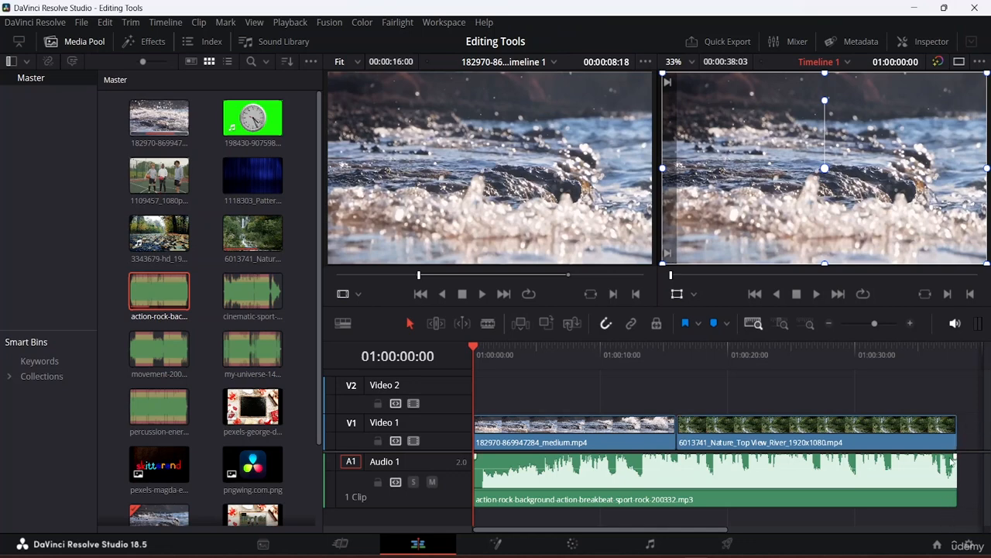
# Step: Using the Blade tool, split the 182970 wave clip and the 6013741 river clip on Video 1 into four pieces each
pyautogui.press('q')
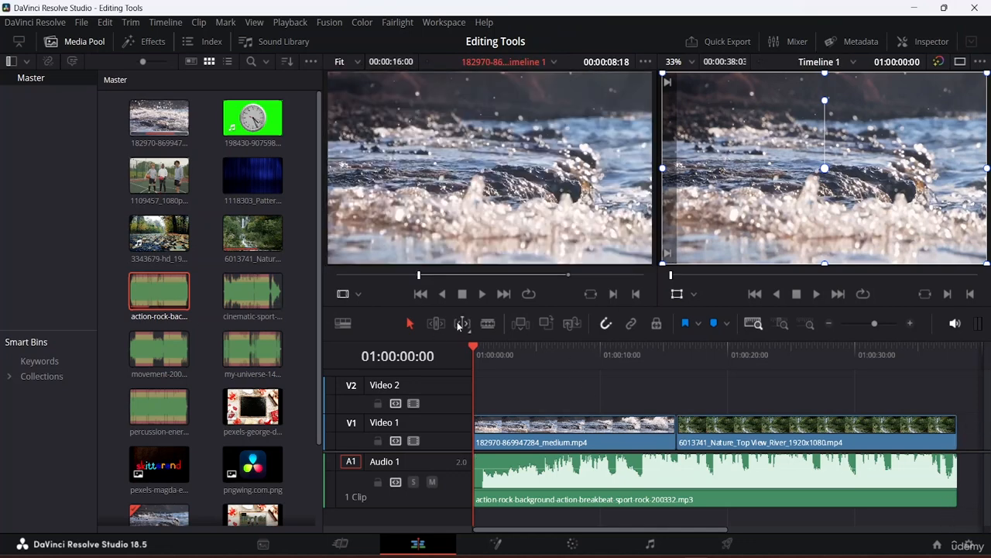
pyautogui.moveTo(564, 426); pyautogui.dragTo(523, 426)
pyautogui.click(517, 426)
pyautogui.click(587, 426)
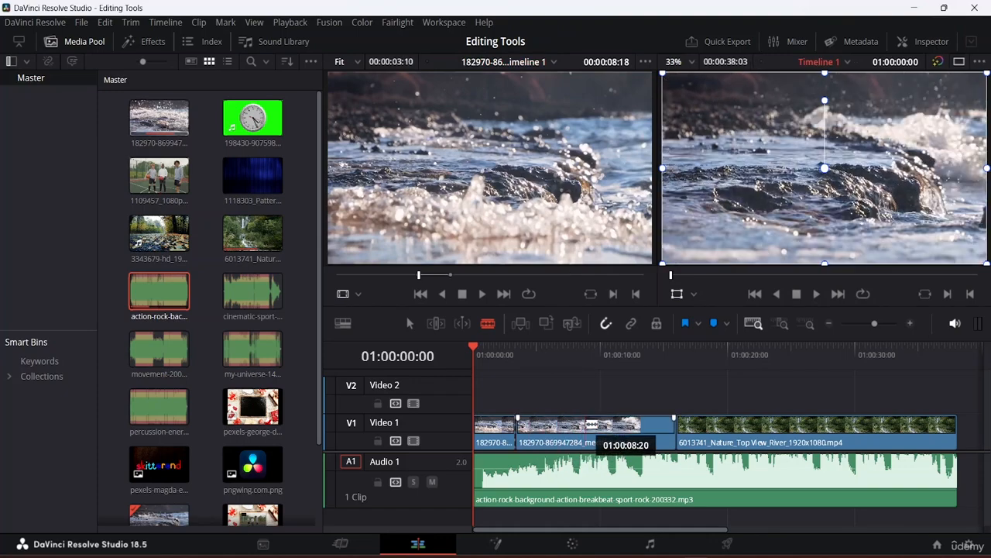
pyautogui.click(642, 426)
pyautogui.click(753, 426)
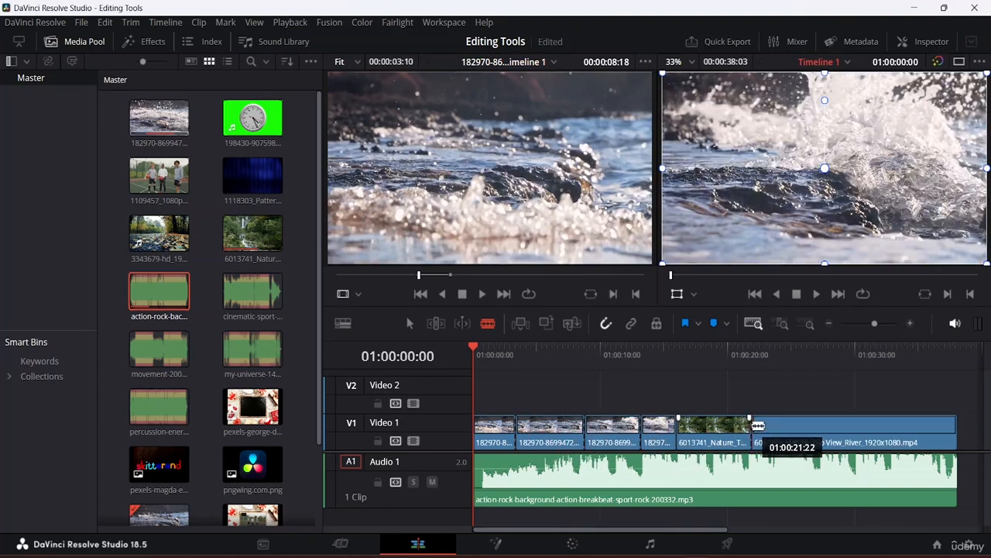
pyautogui.click(831, 426)
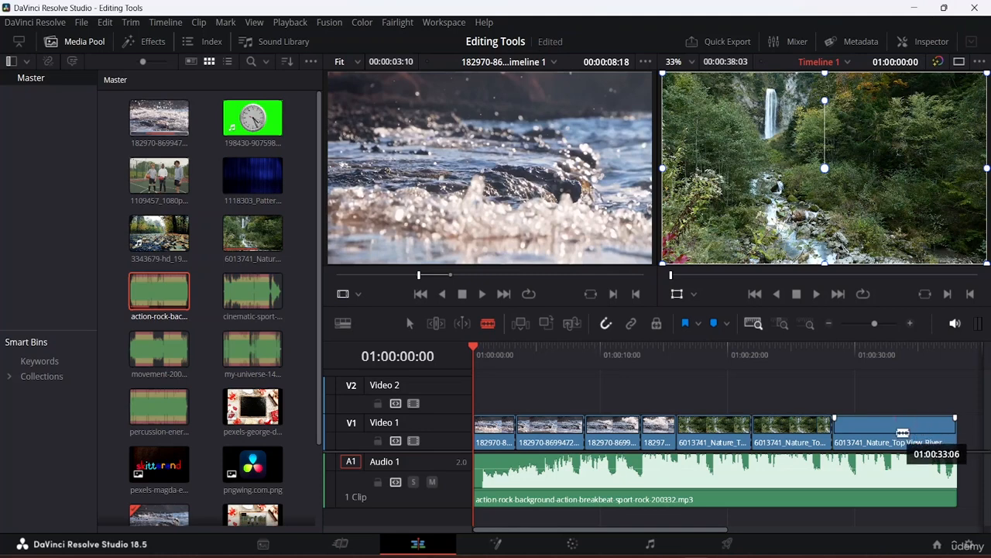
pyautogui.click(896, 426)
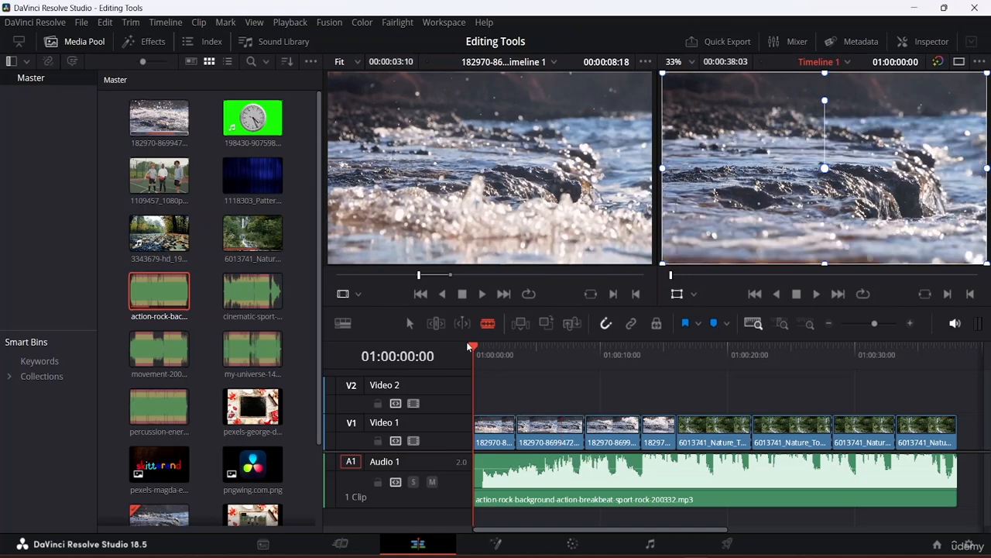
# Step: Move the playhead to 01:00:05:22, zoom into the timeline to examine that frame, and fit the full timeline back in view
pyautogui.moveTo(474, 350); pyautogui.dragTo(548, 359)
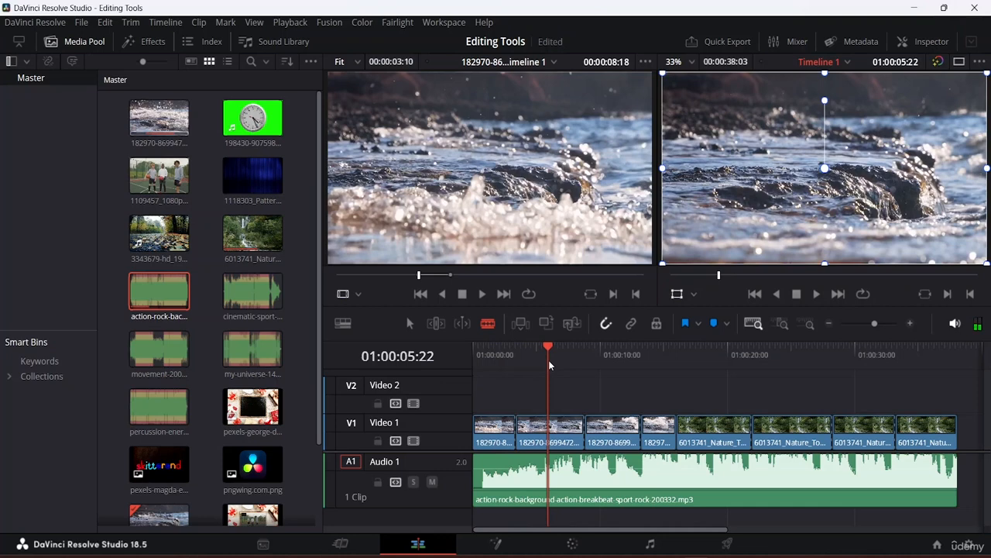
pyautogui.hotkey('ctrl', '=')
pyautogui.hotkey('ctrl', '=')
pyautogui.hotkey('ctrl', '=')
pyautogui.hotkey('ctrl', '=')
pyautogui.hotkey('ctrl', '=')
pyautogui.hotkey('ctrl', '=')
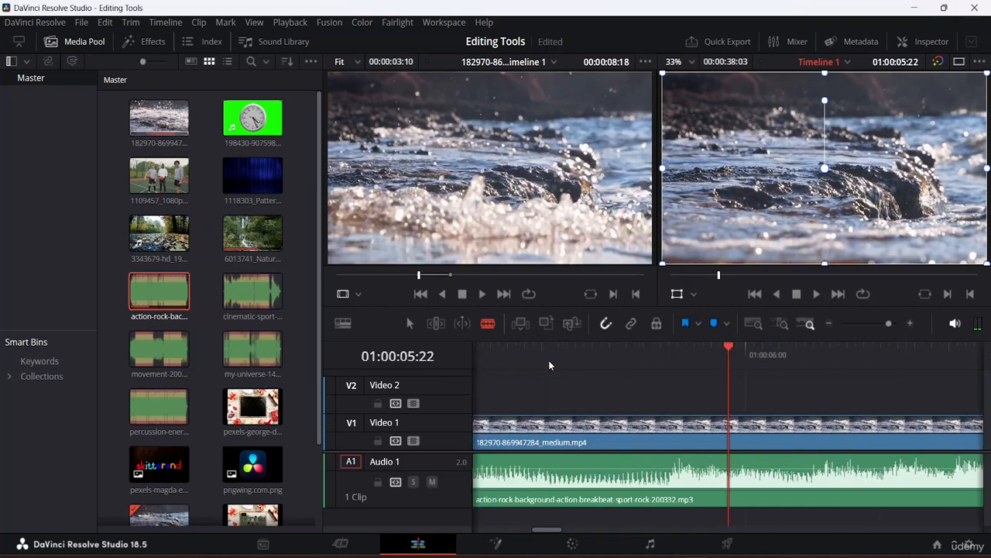
pyautogui.hotkey('ctrl', '=')
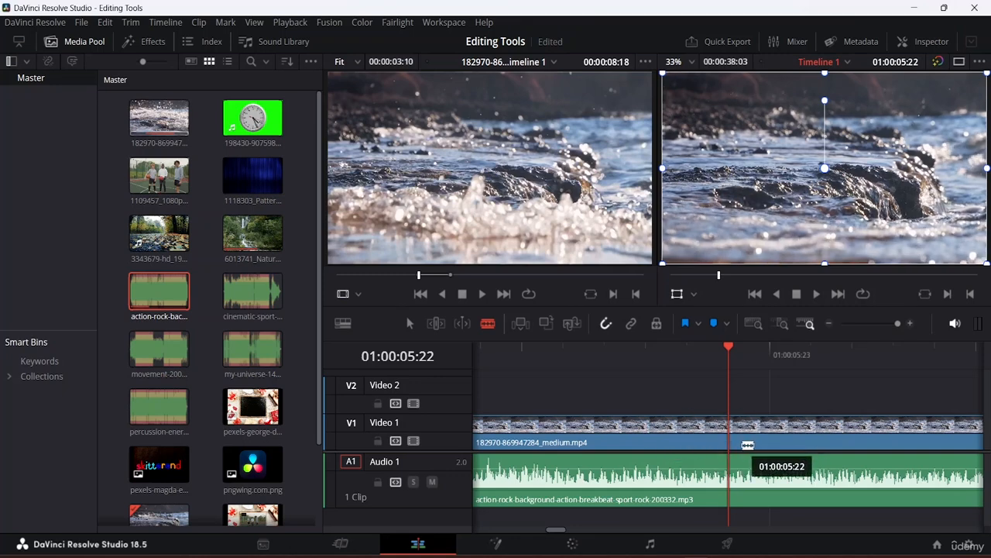
pyautogui.hotkey('ctrl', '-')
pyautogui.hotkey('ctrl', '-')
pyautogui.hotkey('ctrl', '-')
pyautogui.hotkey('ctrl', '-')
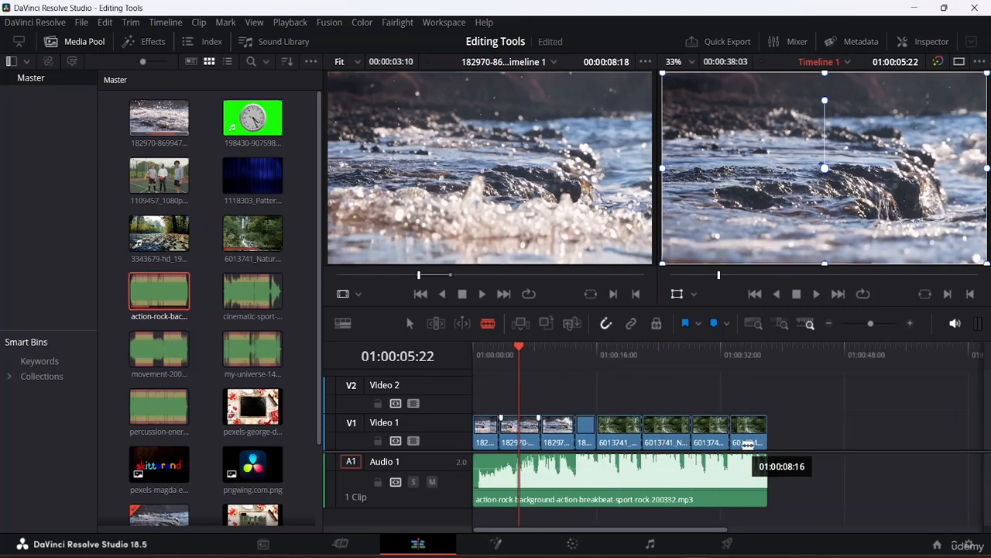
pyautogui.click(755, 324)
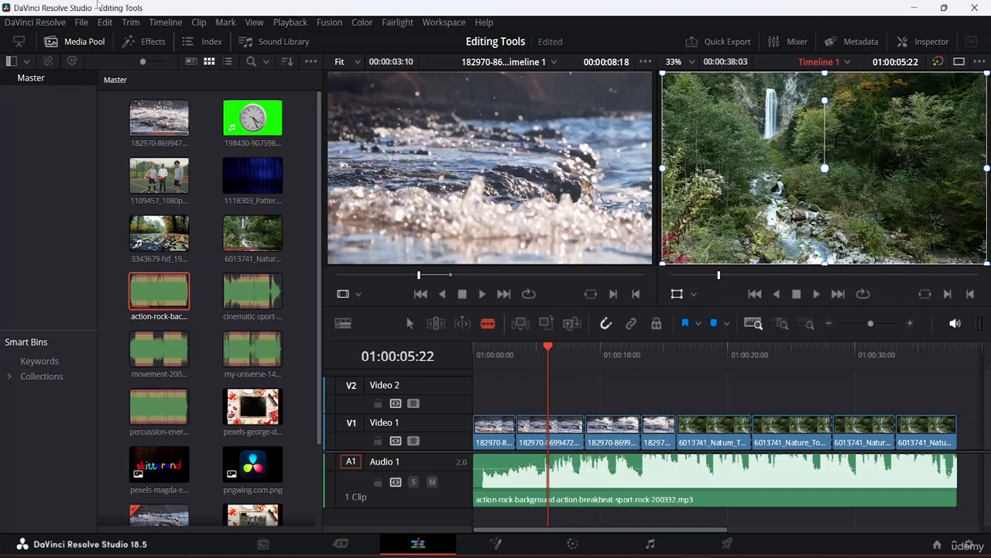
# Step: Place the 1118303_Pattern_Defocused_Magic clip on Video 2 from the second Video 1 piece's start, and split the second river piece near its middle
pyautogui.moveTo(252, 177); pyautogui.dragTo(528, 393)
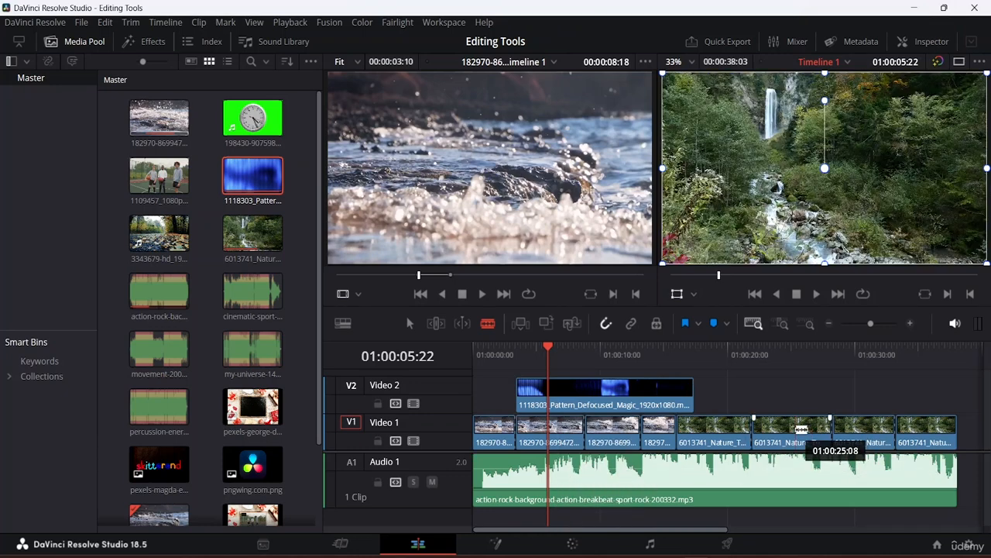
pyautogui.click(786, 425)
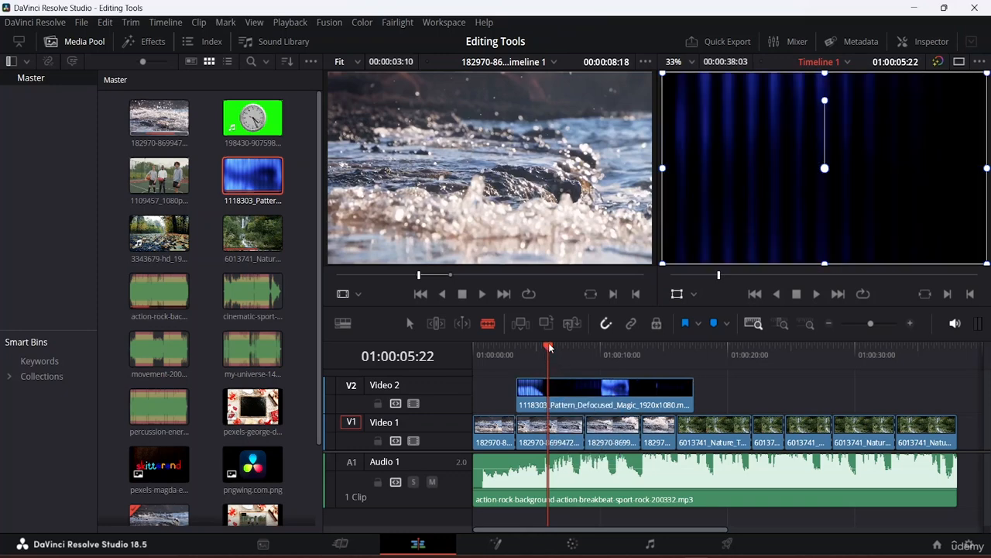
# Step: Return the playhead to the timeline start and split the clips on Video 2, Video 1 and Audio 1 at 01:00:06:03
pyautogui.moveTo(546, 355); pyautogui.dragTo(471, 360)
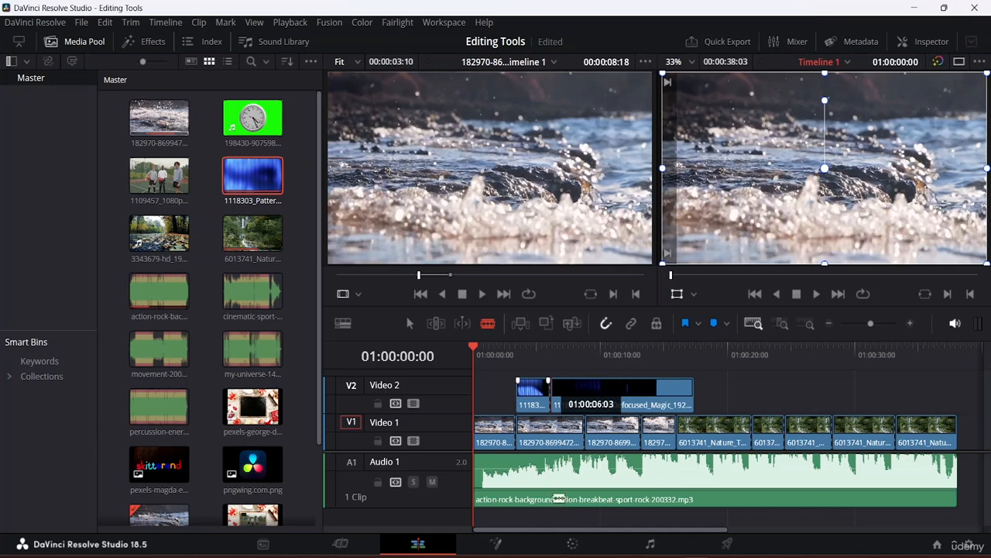
pyautogui.click(550, 426)
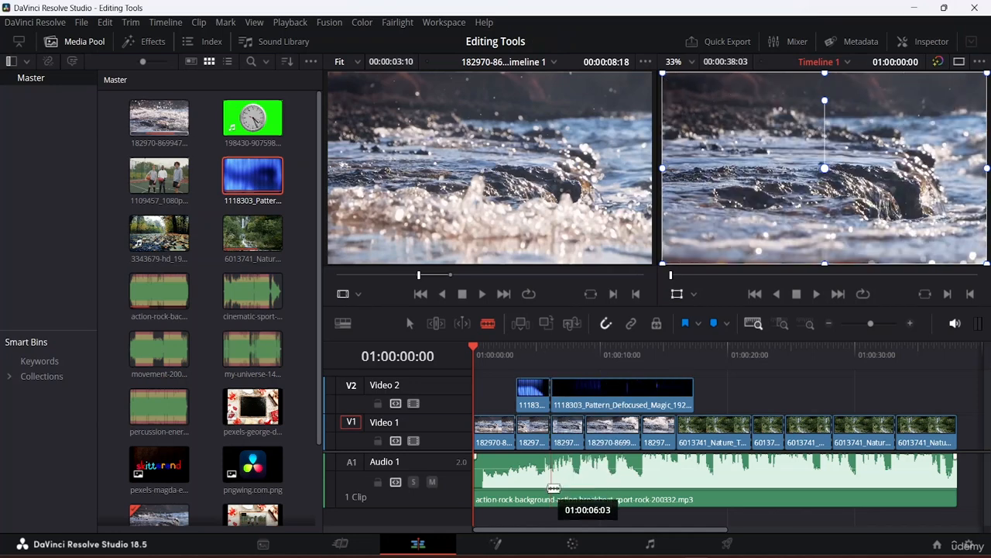
pyautogui.click(550, 470)
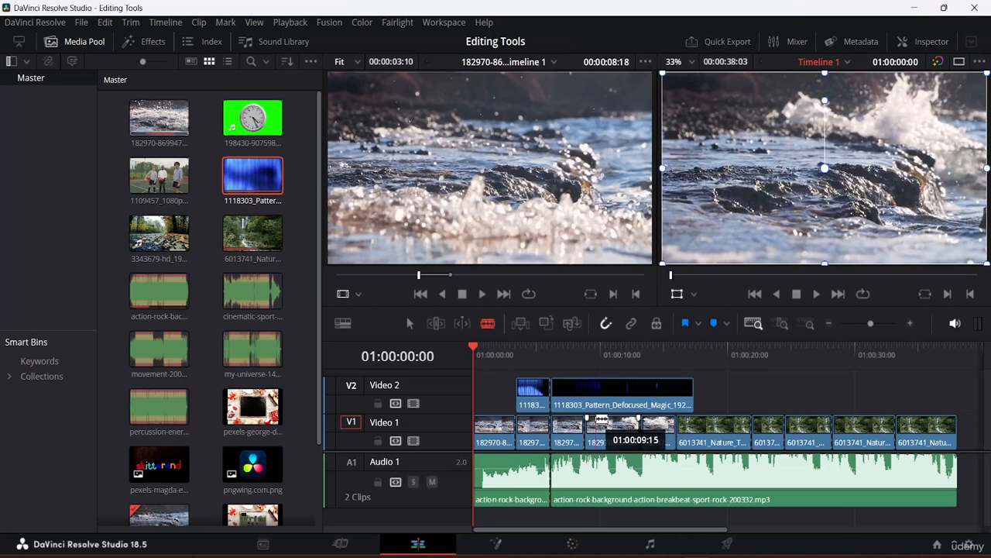
# Step: Move the playhead to the timeline's end and back to its start, and ripple delete the opening piece before the Video 2 clip
pyautogui.press('End')
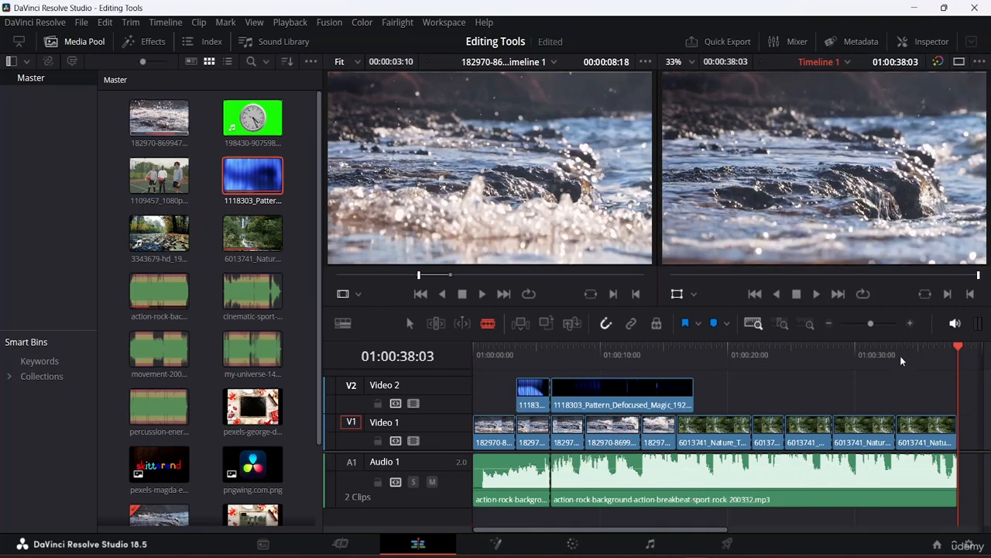
pyautogui.moveTo(957, 350); pyautogui.dragTo(482, 347)
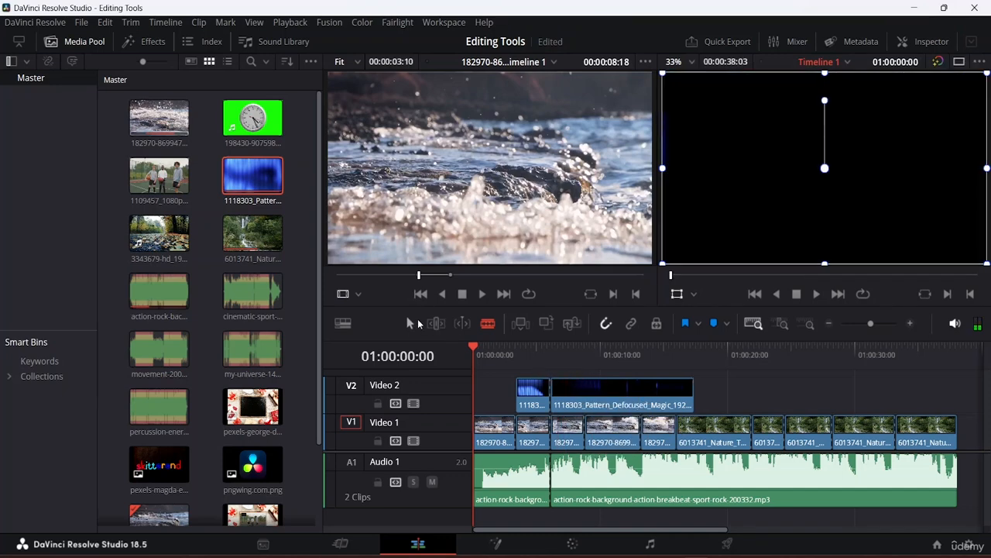
pyautogui.click(416, 321)
pyautogui.press('Delete')
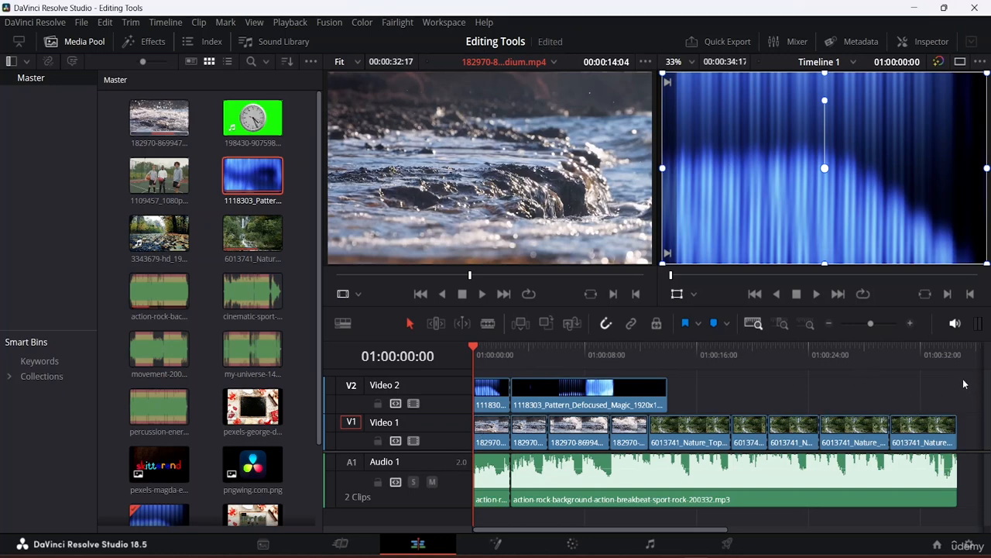
# Step: Clear all clips from the timeline and place 1109457_1080p_Competition_Player_1280x720.mp4 at the start of Video 1
pyautogui.moveTo(963, 383); pyautogui.dragTo(485, 504)
pyautogui.press('Delete')
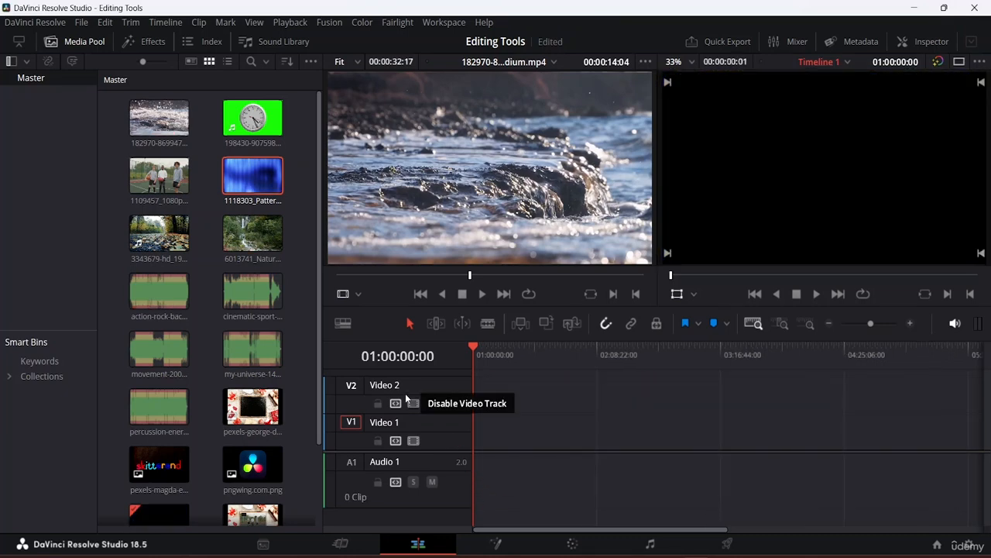
pyautogui.click(199, 126)
pyautogui.moveTo(158, 176); pyautogui.dragTo(494, 429)
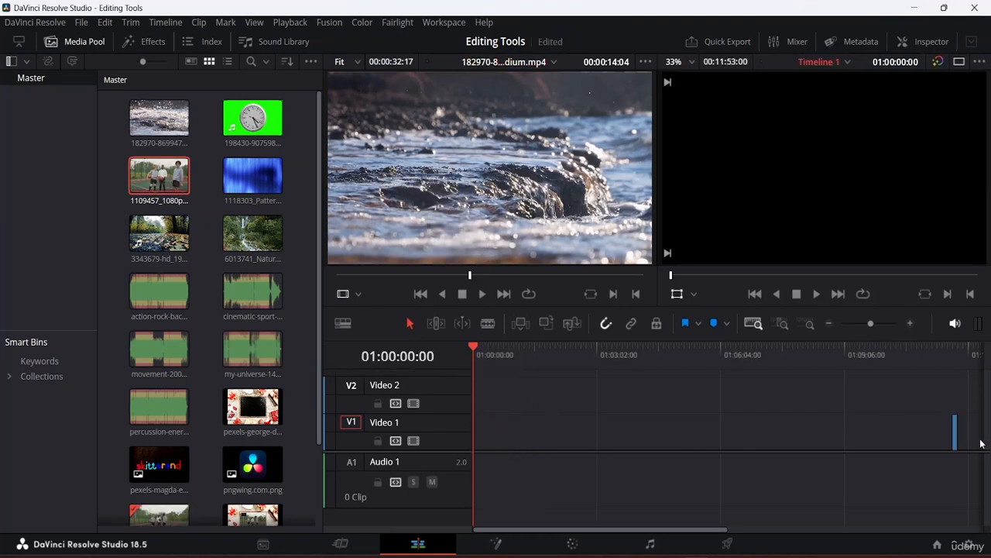
pyautogui.moveTo(958, 438); pyautogui.dragTo(728, 422)
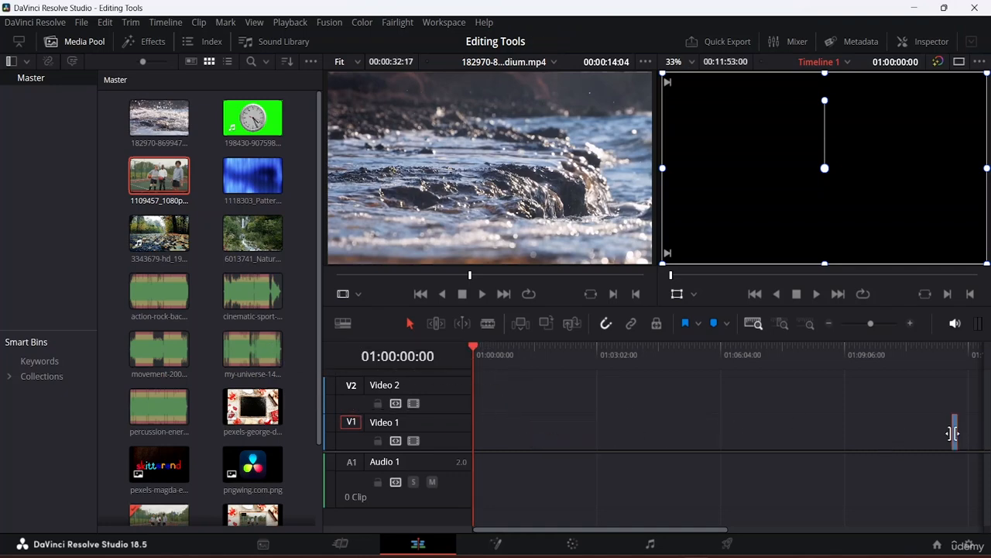
pyautogui.moveTo(956, 438); pyautogui.dragTo(474, 434)
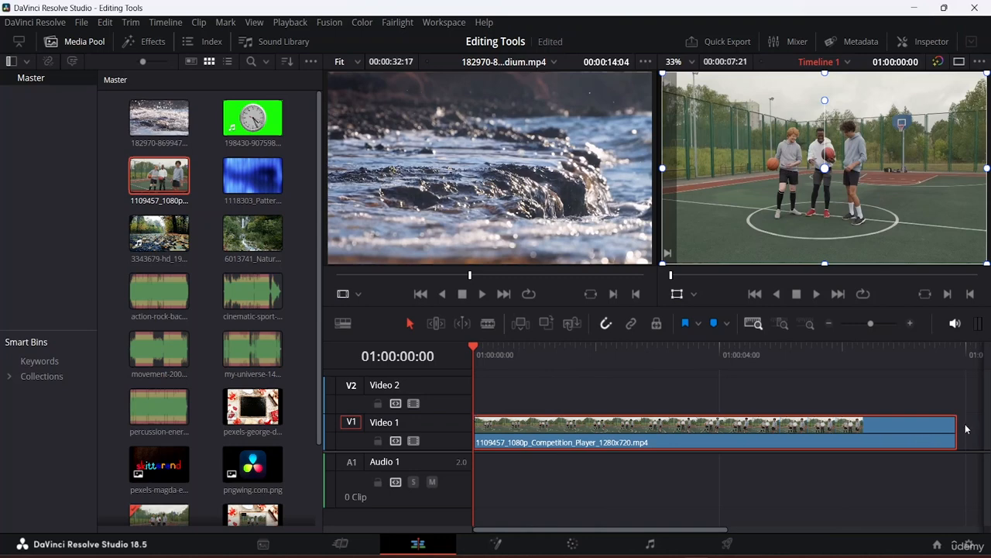
# Step: Trim the end of the 1109457 clip to a duration of 00:00:02:00, shorten it to 00:00:00:21, and extend it to 00:00:01:18
pyautogui.moveTo(952, 431); pyautogui.dragTo(592, 423)
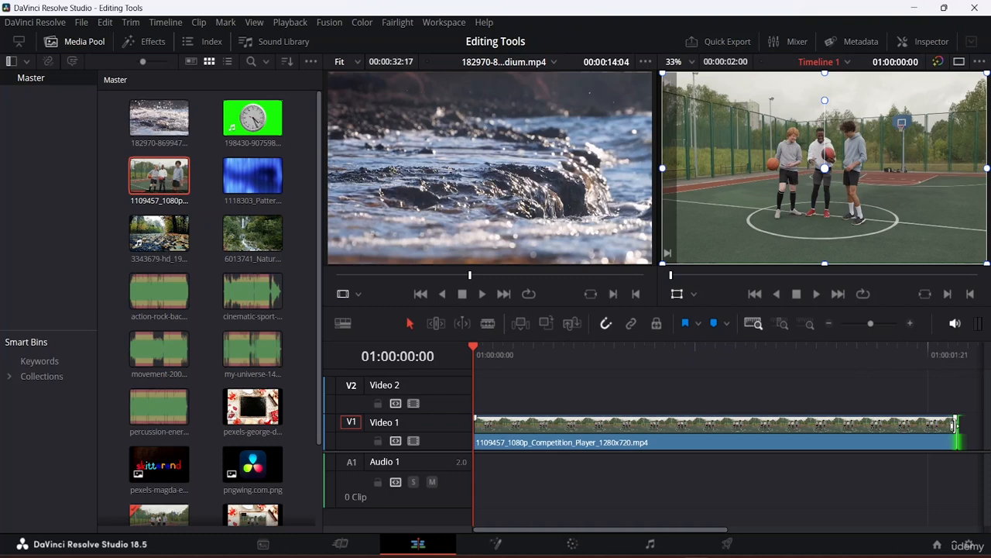
pyautogui.moveTo(955, 424); pyautogui.dragTo(658, 424)
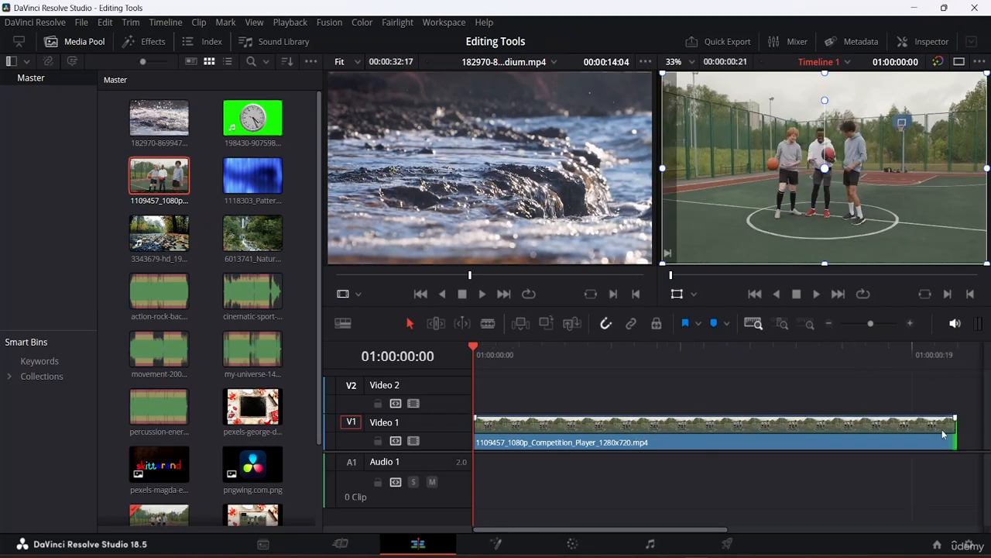
pyautogui.moveTo(953, 424); pyautogui.dragTo(948, 450)
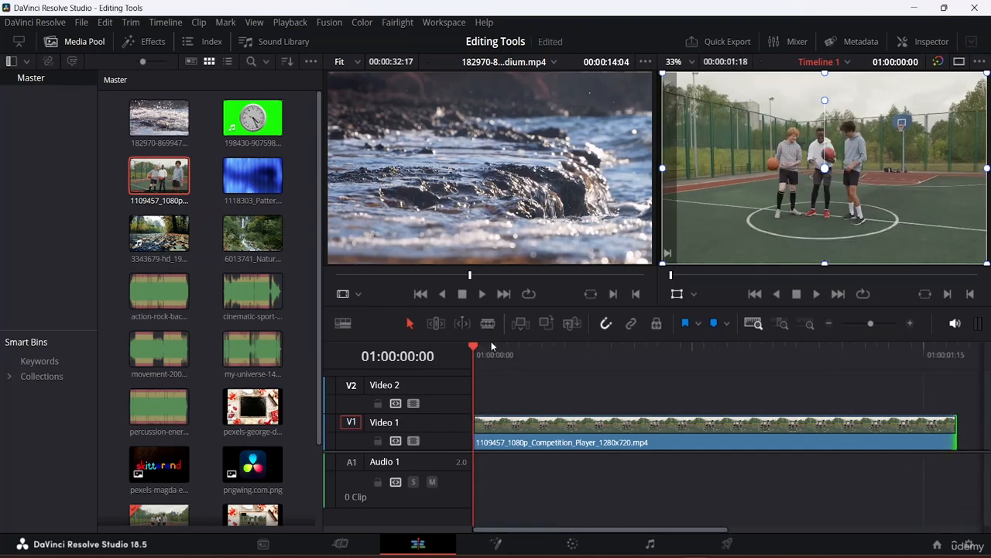
# Step: Place 1118303_Pattern_Defocused_Magic_1920x1080.mp4 directly after the 1109457 clip on Video 1, and trim its end until the timeline lasts 00:00:09:04
pyautogui.moveTo(253, 175); pyautogui.dragTo(821, 440)
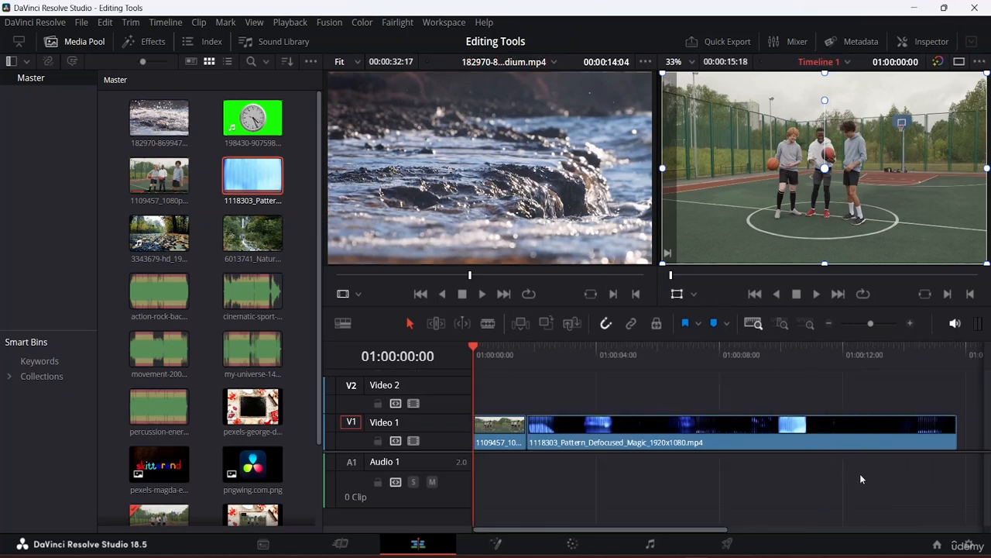
pyautogui.moveTo(955, 424); pyautogui.dragTo(756, 423)
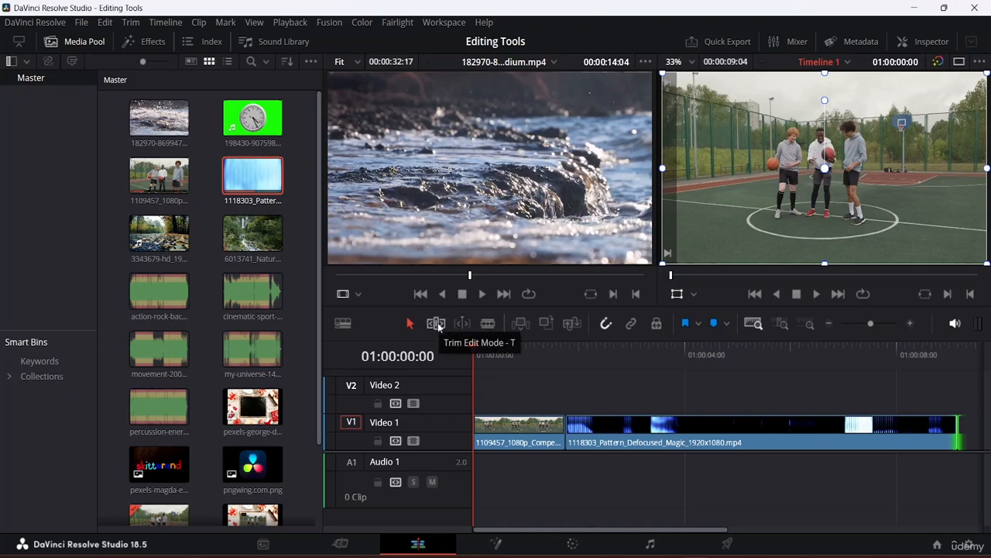
# Step: In Trim Edit Mode, slip the footage inside the 1109457 clip back and forth while keeping the clip's position and length
pyautogui.click(531, 429)
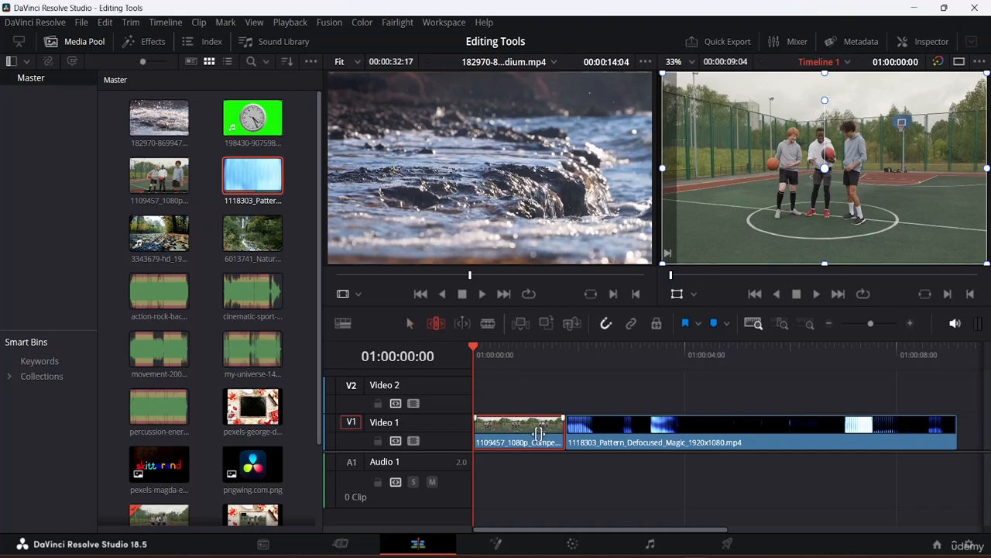
pyautogui.moveTo(513, 427)
pyautogui.mouseDown()
pyautogui.moveTo(523, 427)
pyautogui.moveTo(438, 412)
pyautogui.moveTo(466, 434)
pyautogui.moveTo(420, 429)
pyautogui.moveTo(518, 433)
pyautogui.moveTo(463, 431)
pyautogui.moveTo(518, 428)
pyautogui.moveTo(532, 412)
pyautogui.moveTo(478, 426)
pyautogui.moveTo(516, 428)
pyautogui.moveTo(498, 428)
pyautogui.mouseUp()
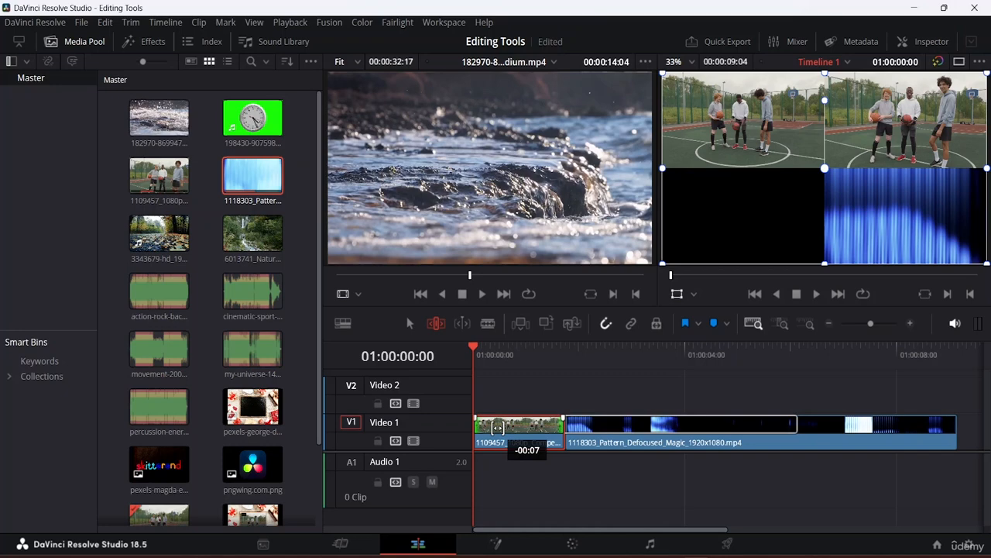
pyautogui.moveTo(498, 427); pyautogui.dragTo(494, 427)
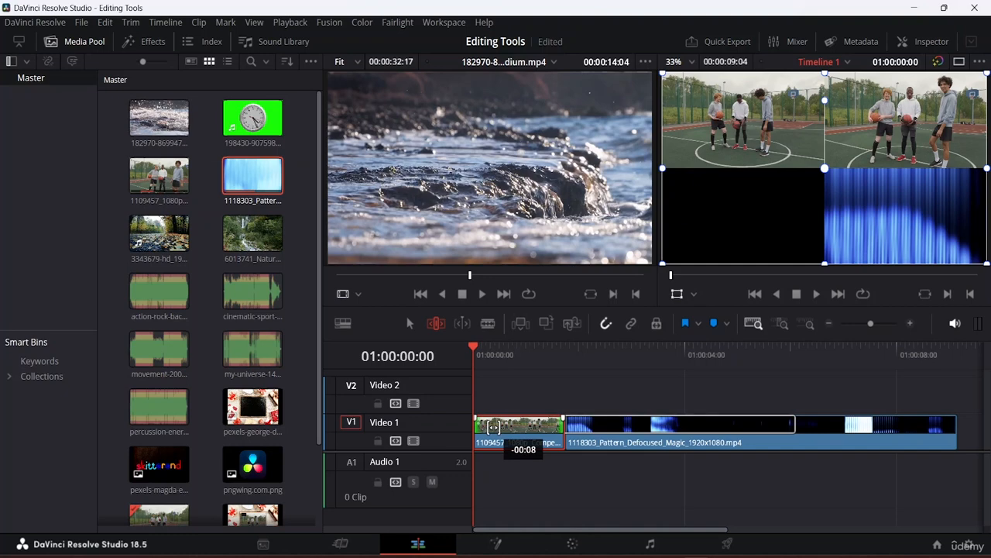
pyautogui.moveTo(493, 426); pyautogui.dragTo(478, 423)
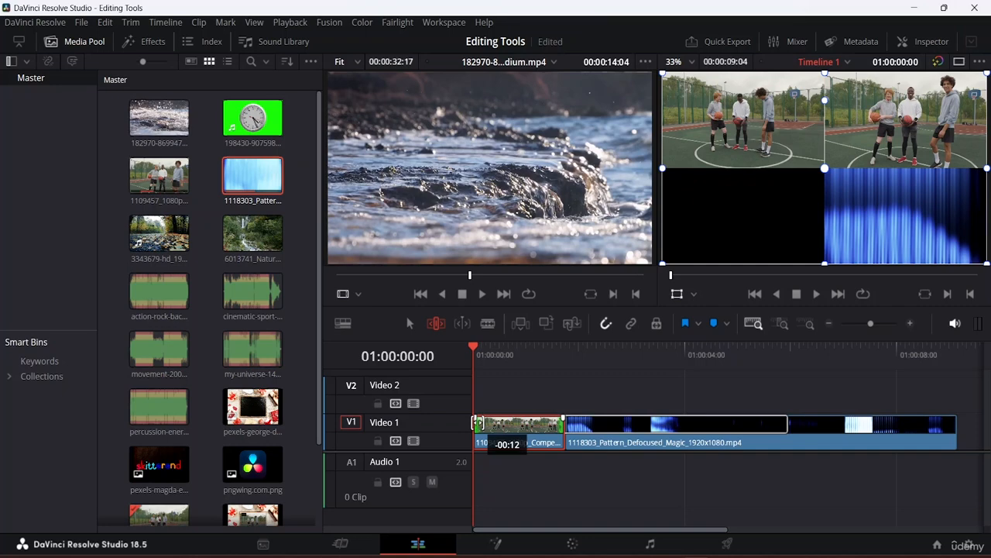
pyautogui.moveTo(478, 423); pyautogui.dragTo(498, 423)
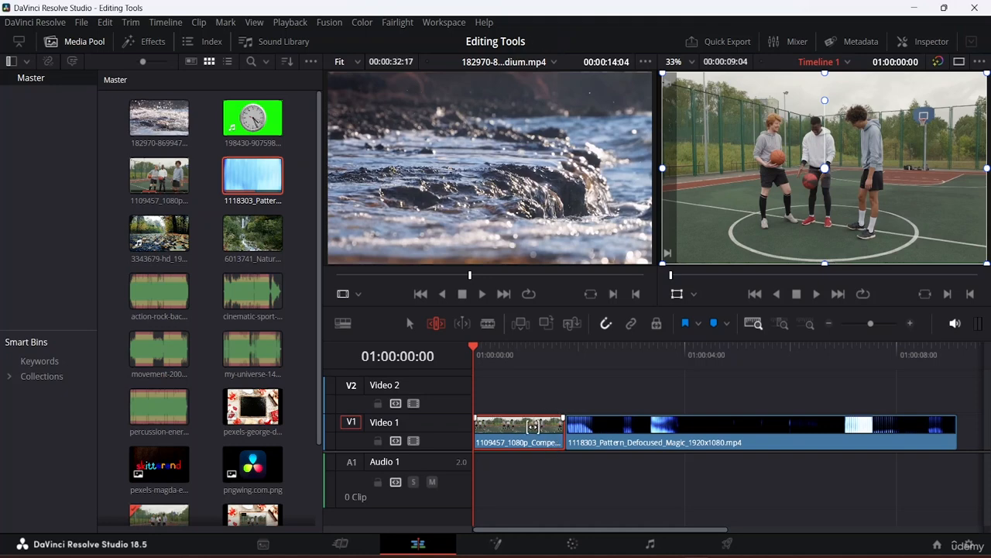
pyautogui.moveTo(533, 426); pyautogui.dragTo(517, 429)
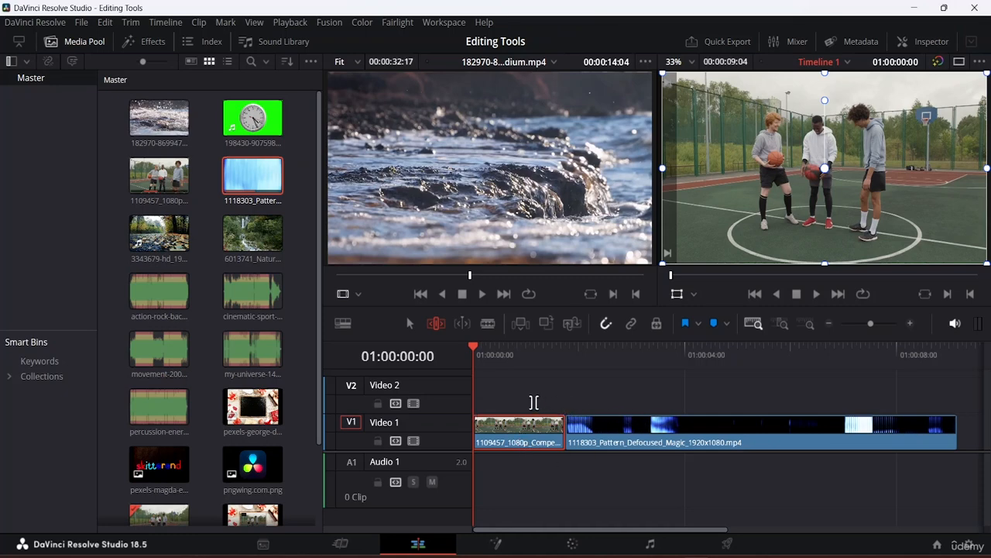
# Step: Return to Selection Mode with Dynamic Trim Mode (Slip) on, and try trimming the 1109457 clip's edges with the playhead at 01:00:00:21
pyautogui.click(461, 324)
pyautogui.click(462, 324)
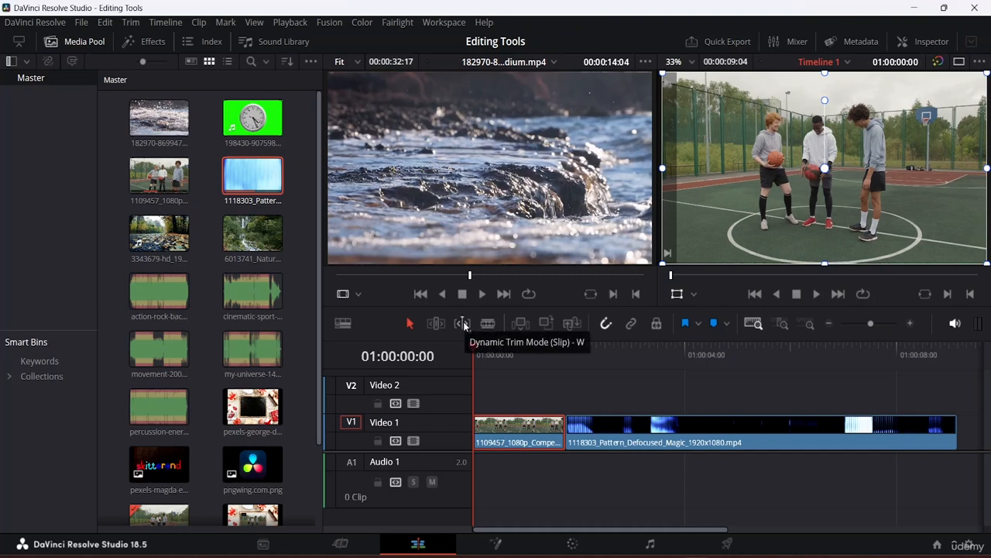
pyautogui.click(463, 323)
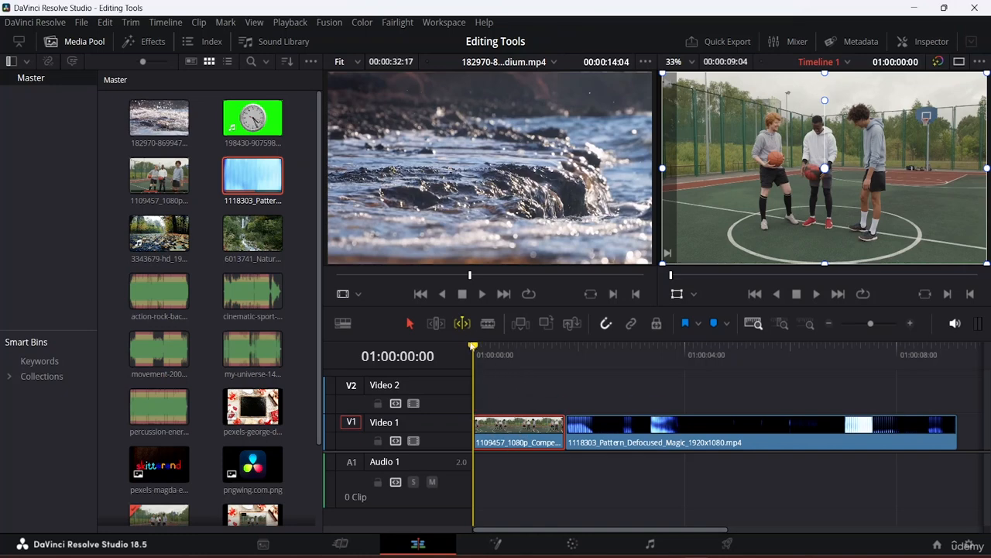
pyautogui.moveTo(473, 347); pyautogui.dragTo(519, 346)
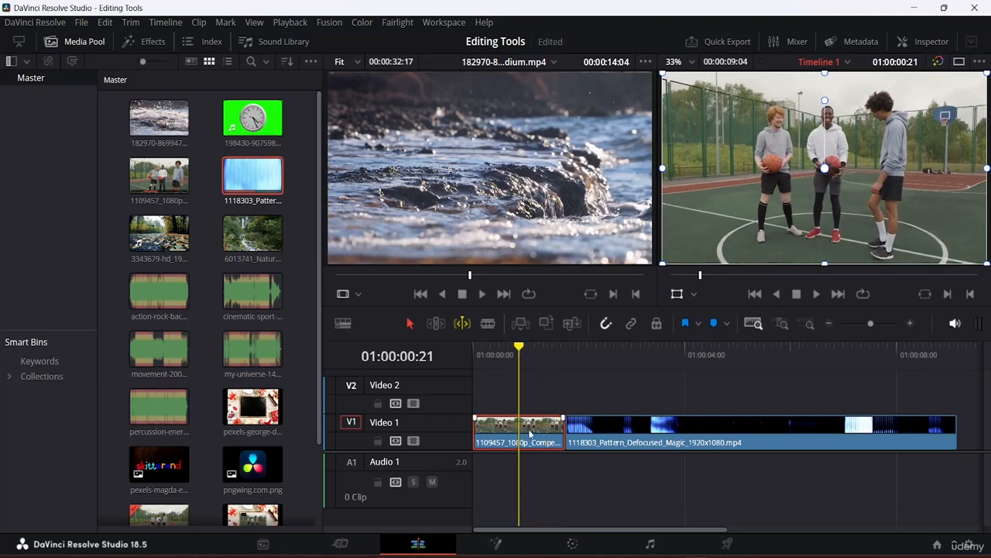
pyautogui.moveTo(565, 425); pyautogui.dragTo(540, 426)
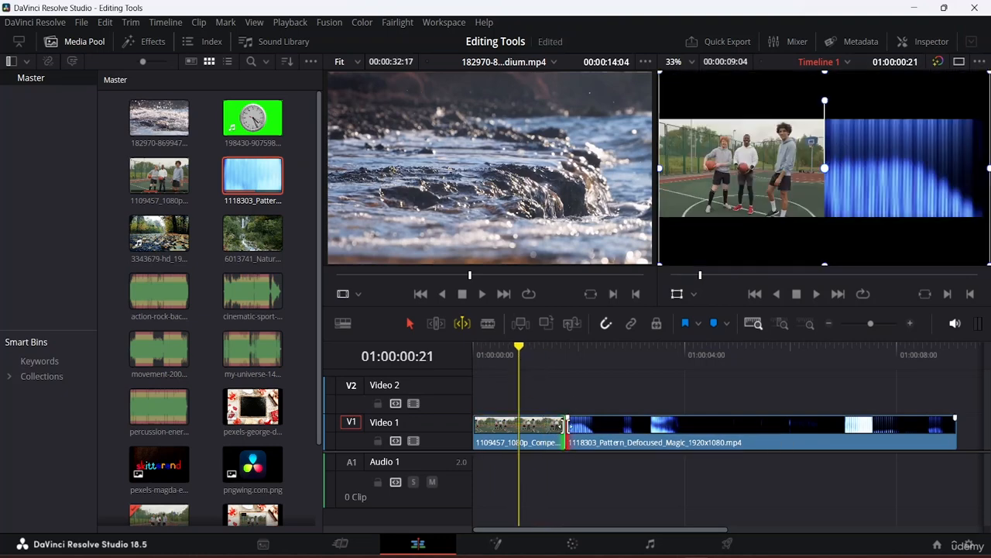
pyautogui.moveTo(472, 423); pyautogui.dragTo(444, 428)
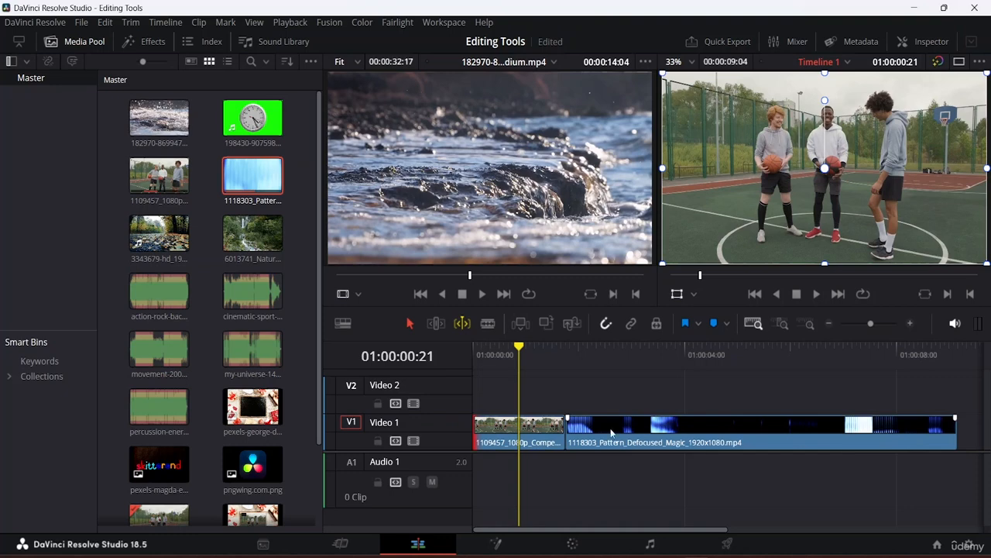
# Step: Move the playhead to 01:00:03:18 and, with Trim Edit Mode on, roll the cut between the two clips to about 01:00:02:12
pyautogui.moveTo(521, 348); pyautogui.dragTo(671, 382)
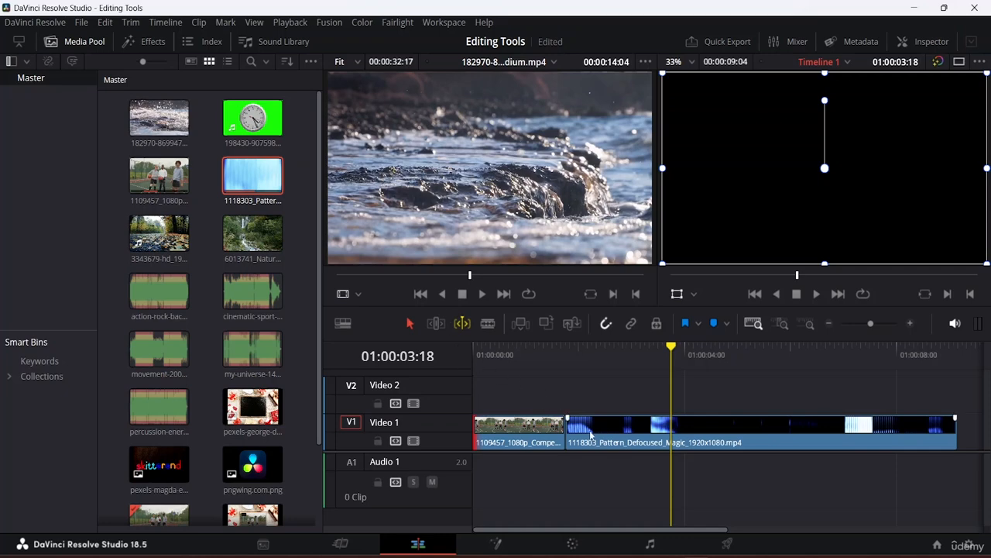
pyautogui.moveTo(560, 428)
pyautogui.mouseDown()
pyautogui.moveTo(635, 425)
pyautogui.moveTo(575, 424)
pyautogui.mouseUp()
pyautogui.click(436, 322)
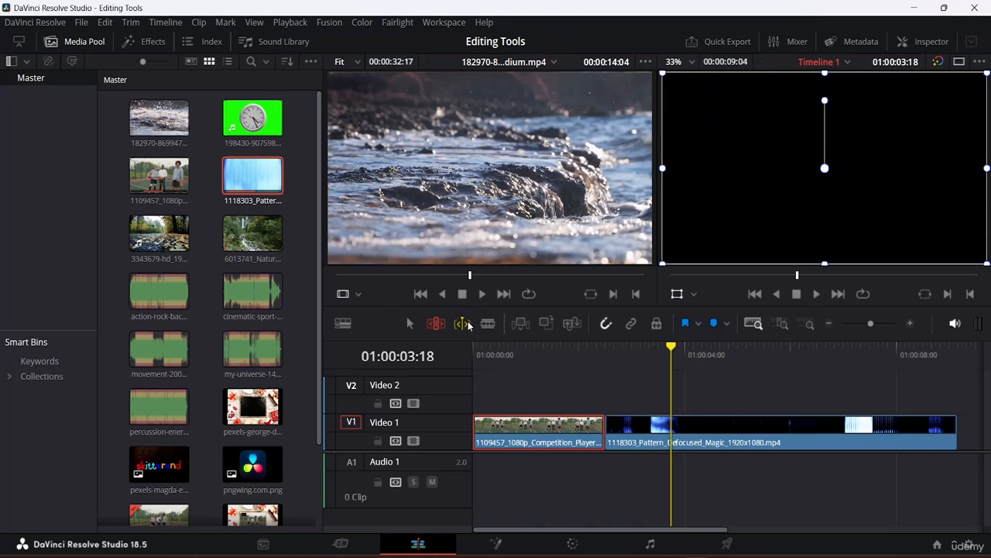
# Step: Keep Slip as the dynamic trim type and move the playhead to the cut between the two clips at 01:00:02:12
pyautogui.click(466, 324)
pyautogui.rightClick(467, 325)
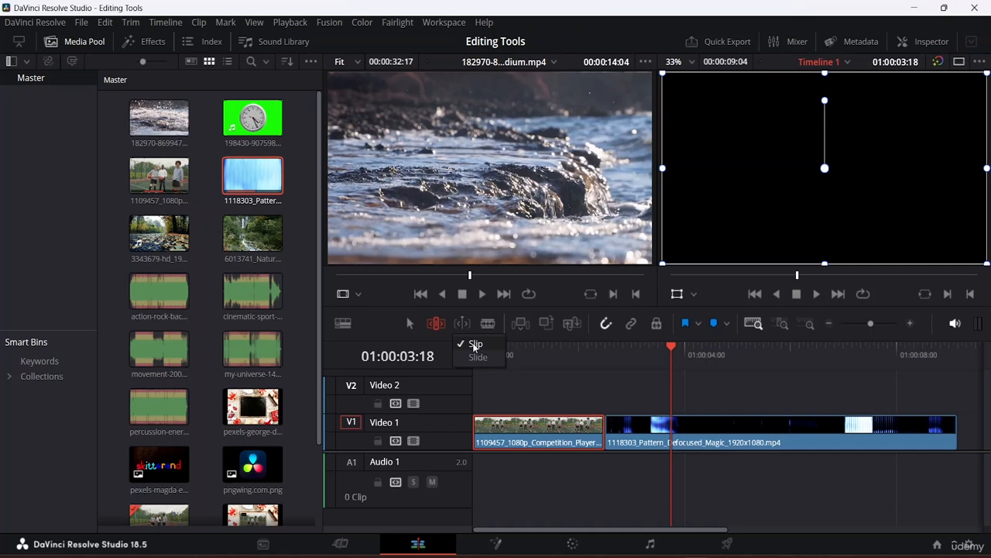
pyautogui.click(475, 345)
pyautogui.click(464, 324)
pyautogui.press('Up')
pyautogui.rightClick(464, 324)
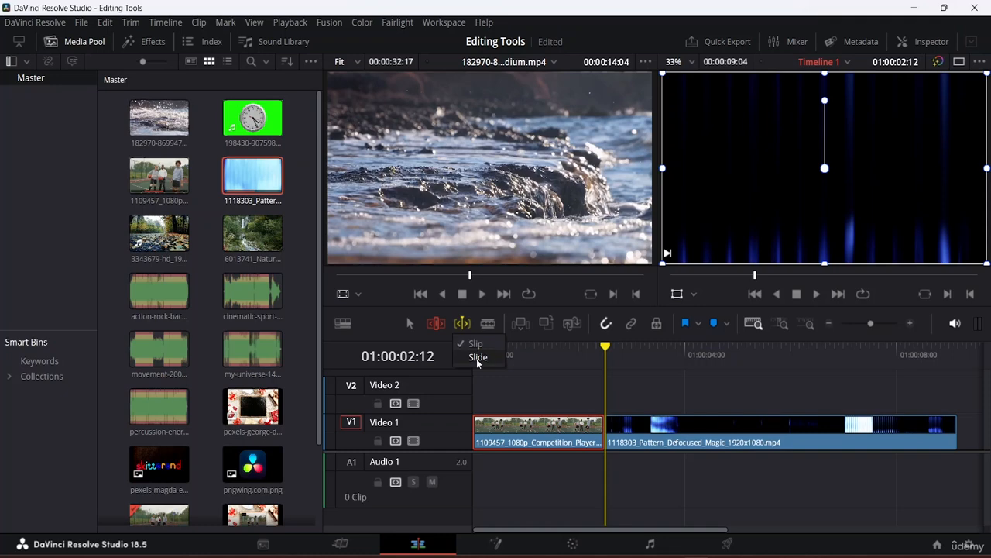
# Step: Try the Slide type of dynamic trim at the cut, and return to Selection Mode with Dynamic Trim Mode on
pyautogui.click(478, 358)
pyautogui.moveTo(579, 426); pyautogui.dragTo(542, 381)
pyautogui.click(410, 323)
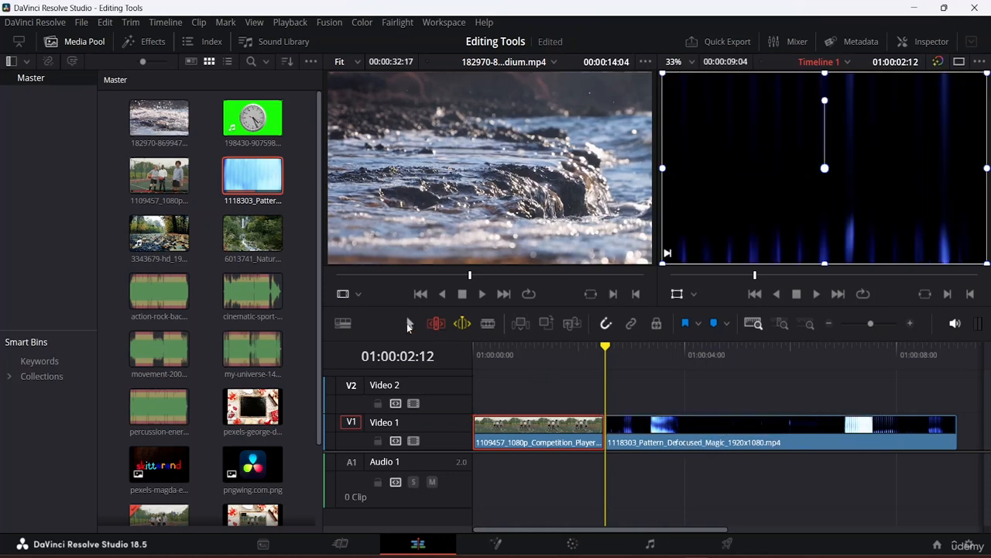
pyautogui.click(462, 324)
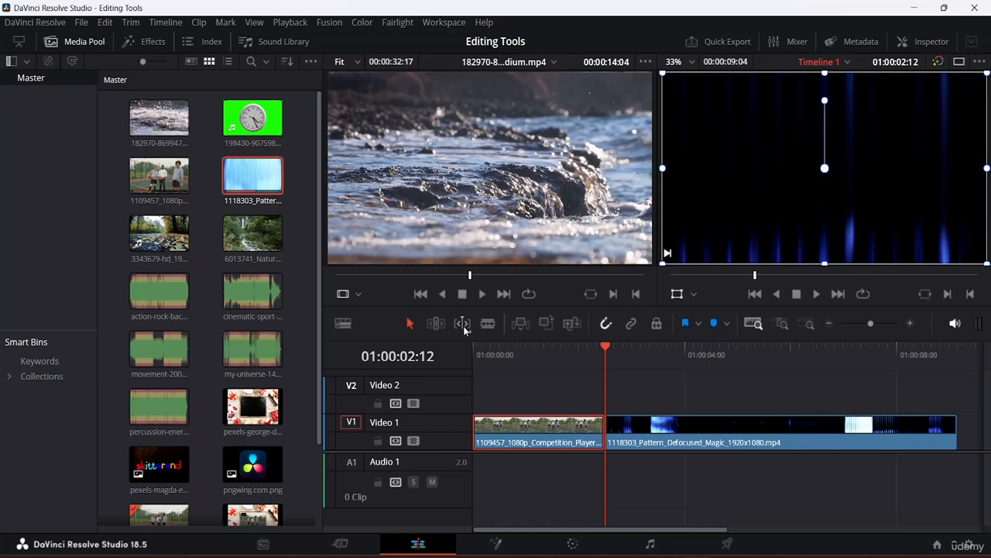
pyautogui.click(463, 325)
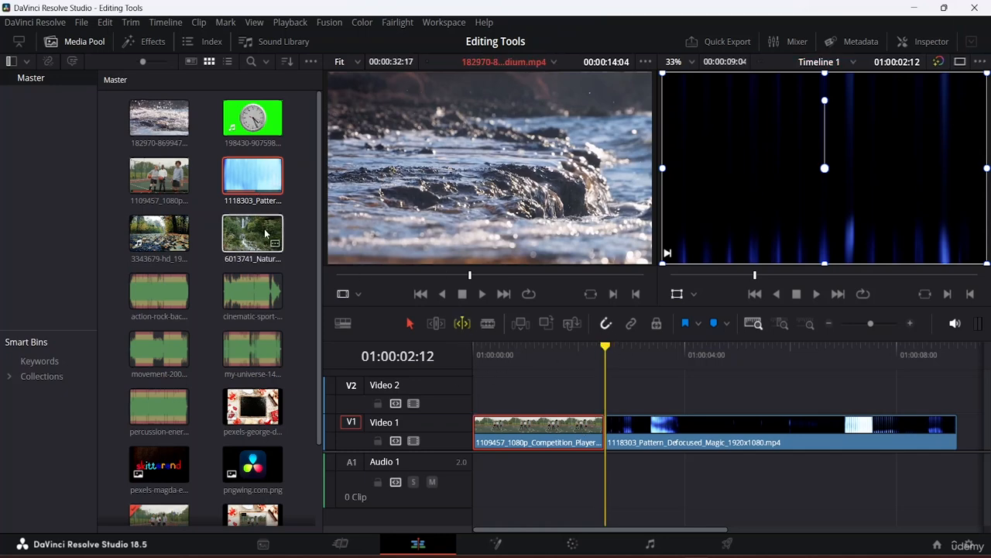
# Step: Place 6013741_Nature_Top View_River_1920x1080.mp4 on Video 2 above the pattern clip, and split both clips at 01:00:04:09 with Blade Edit Mode
pyautogui.moveTo(265, 233); pyautogui.dragTo(587, 404)
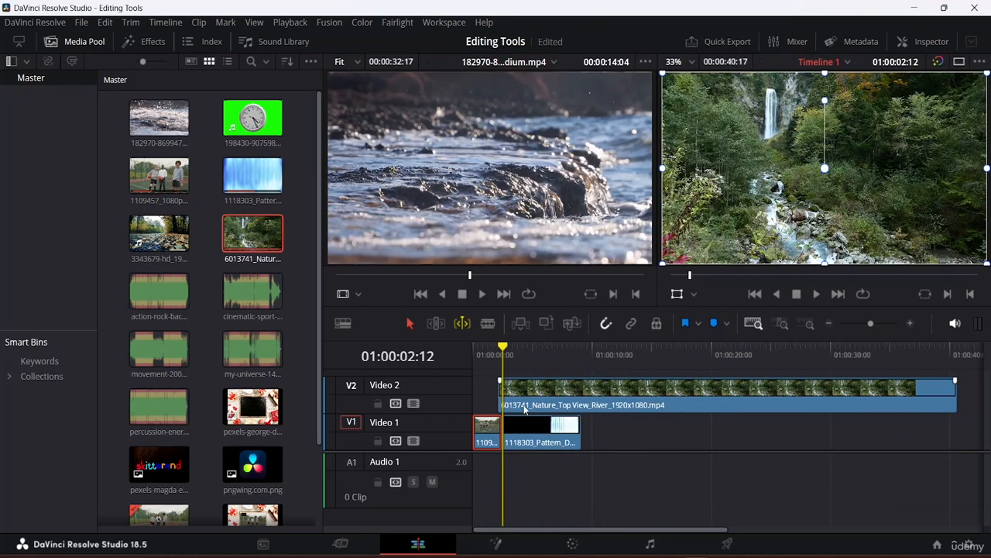
pyautogui.moveTo(510, 346)
pyautogui.mouseDown()
pyautogui.moveTo(540, 358)
pyautogui.moveTo(526, 355)
pyautogui.mouseUp()
pyautogui.press('b')
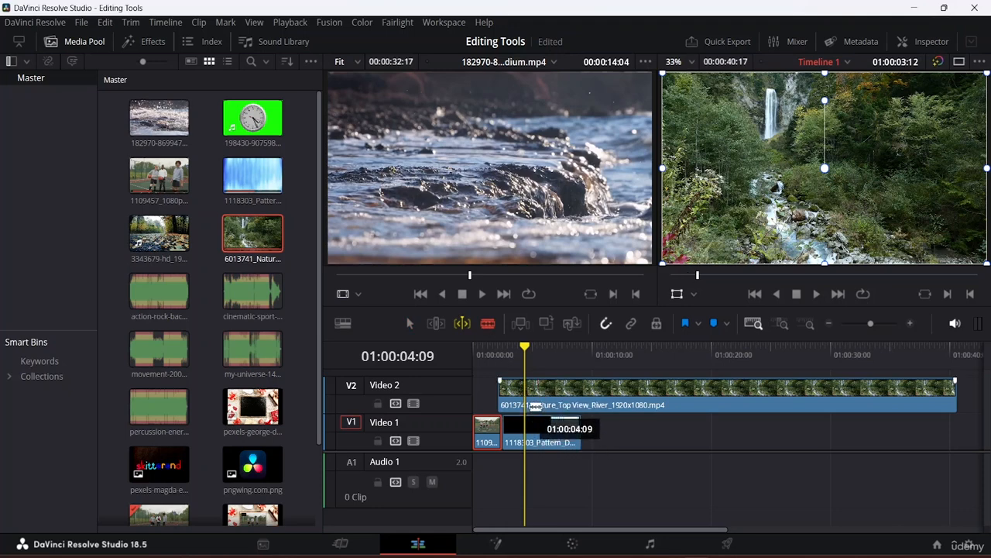
pyautogui.click(526, 394)
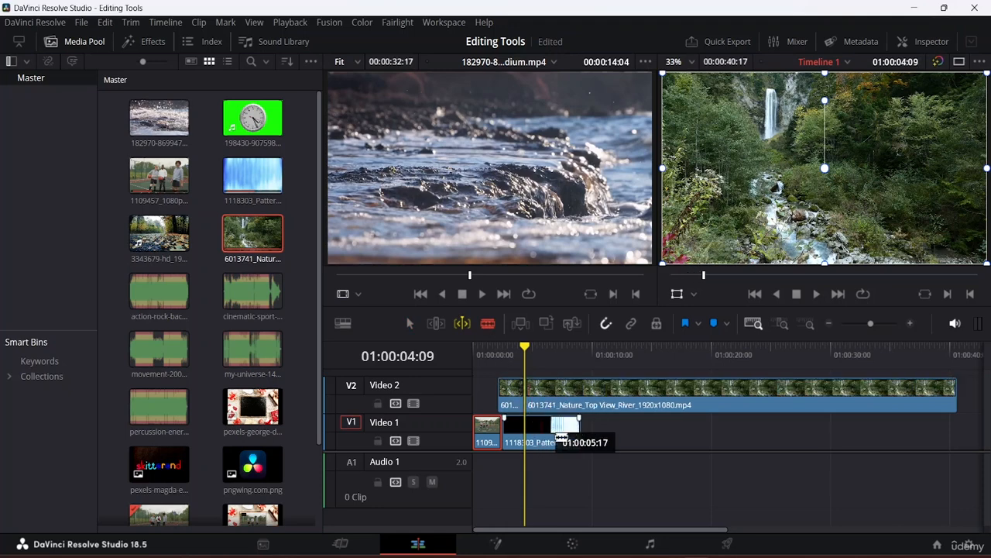
pyautogui.click(525, 438)
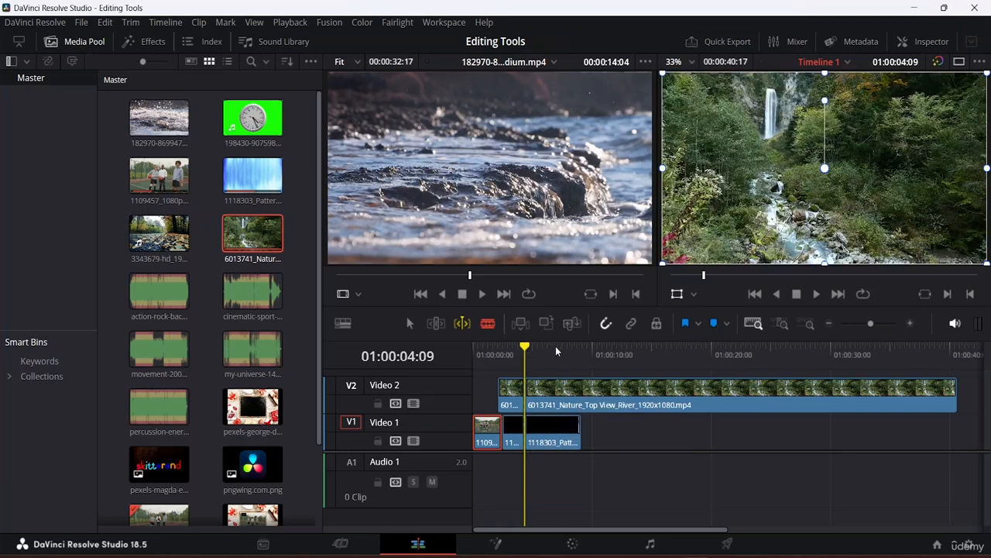
# Step: Move the playhead to 01:00:06:19 and split the Video 2 river clip and the Video 1 pattern clip there
pyautogui.moveTo(525, 347); pyautogui.dragTo(554, 355)
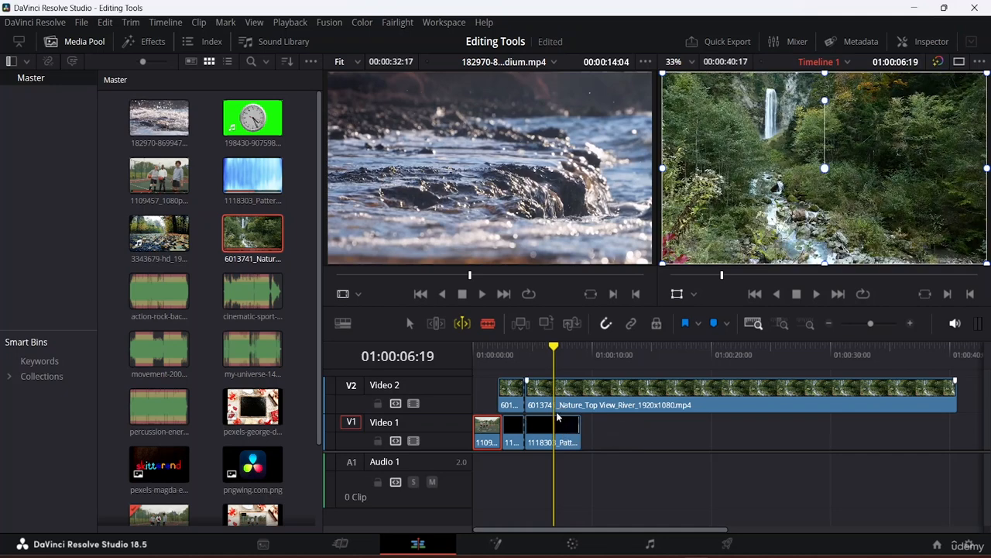
pyautogui.click(558, 407)
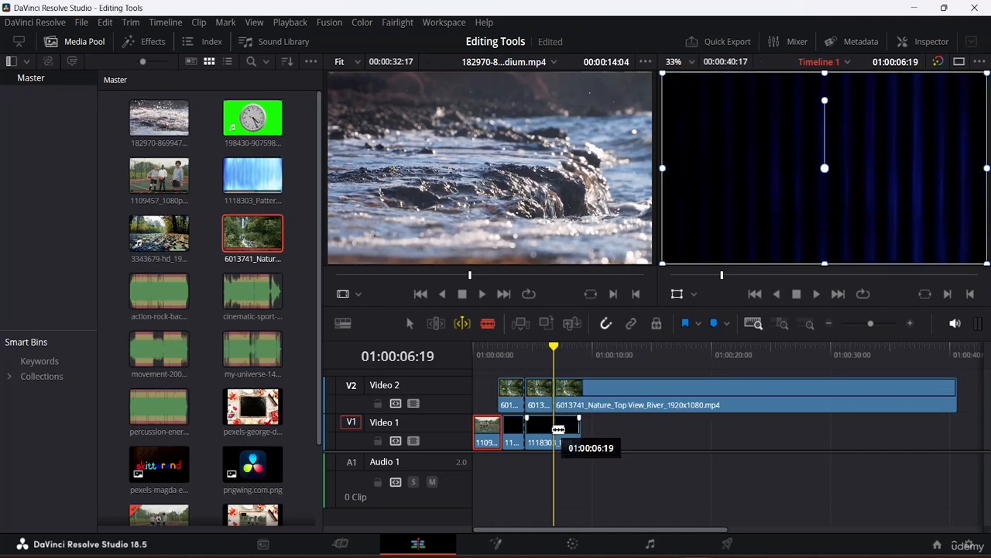
pyautogui.click(558, 431)
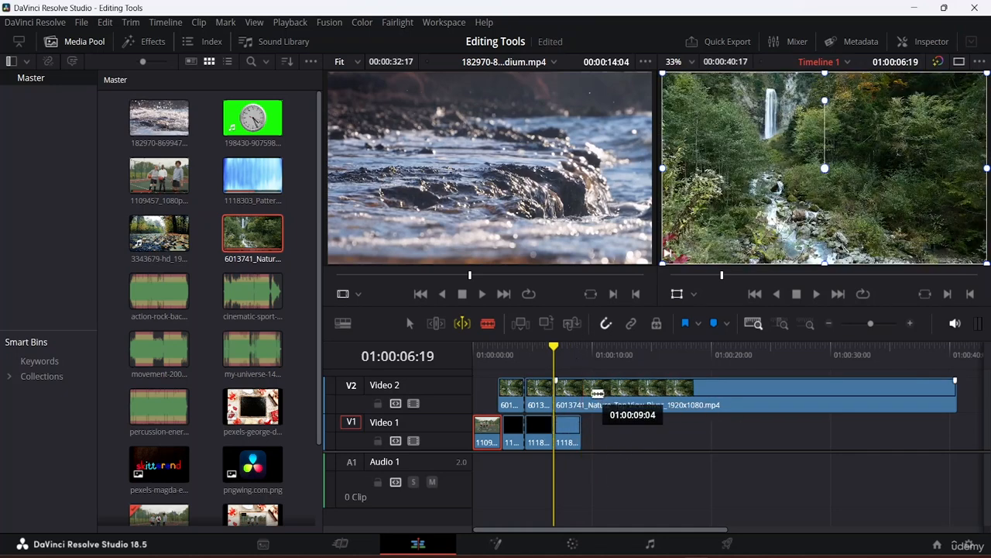